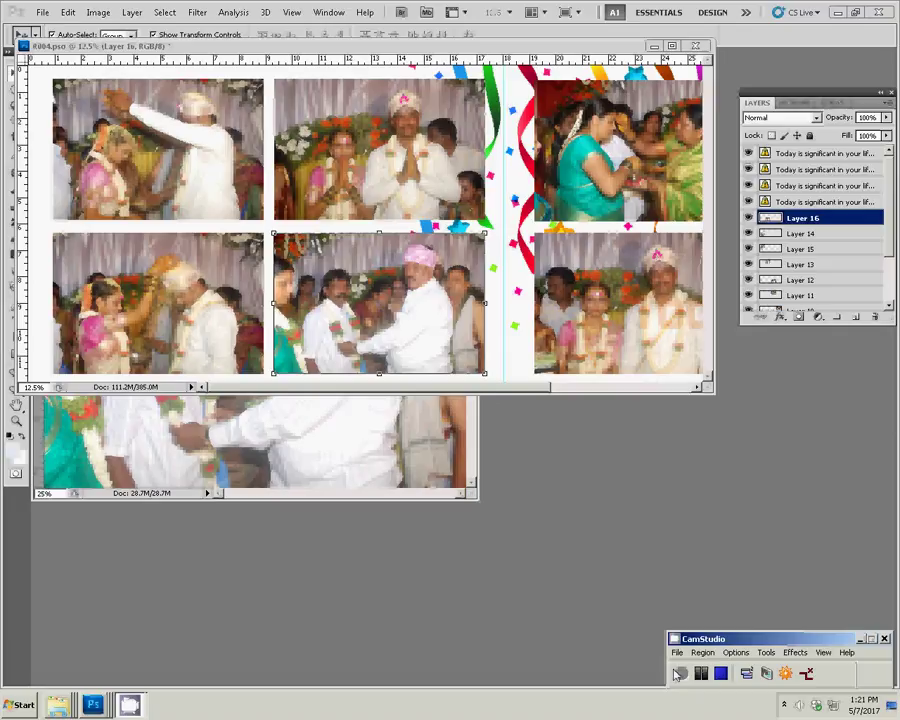
Close the separate wedding photo document, answer its save prompt, and select Layer 15.
click(343, 464)
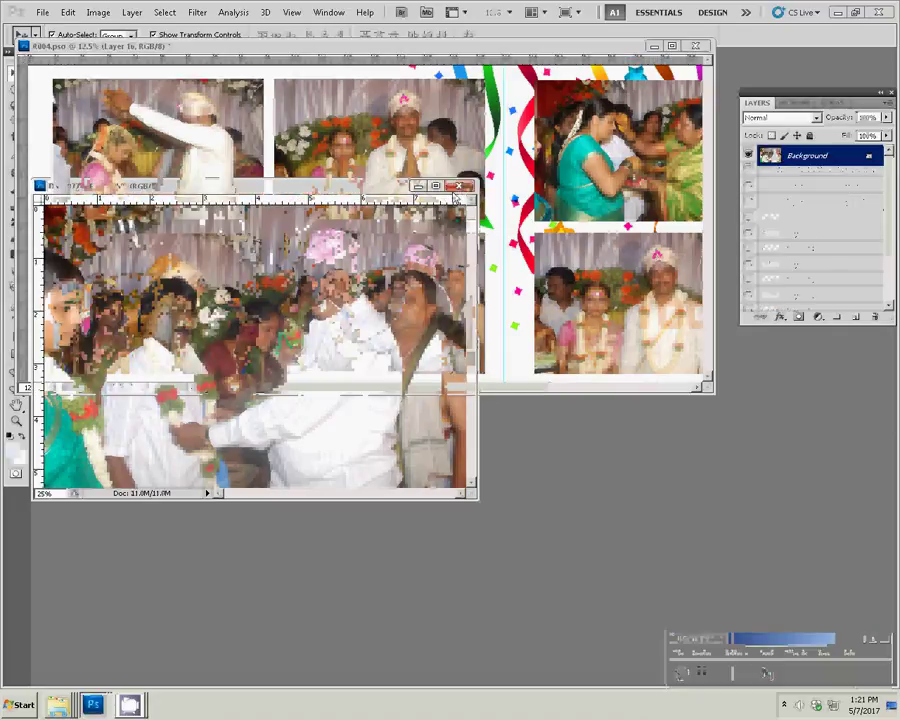
click(458, 186)
click(434, 262)
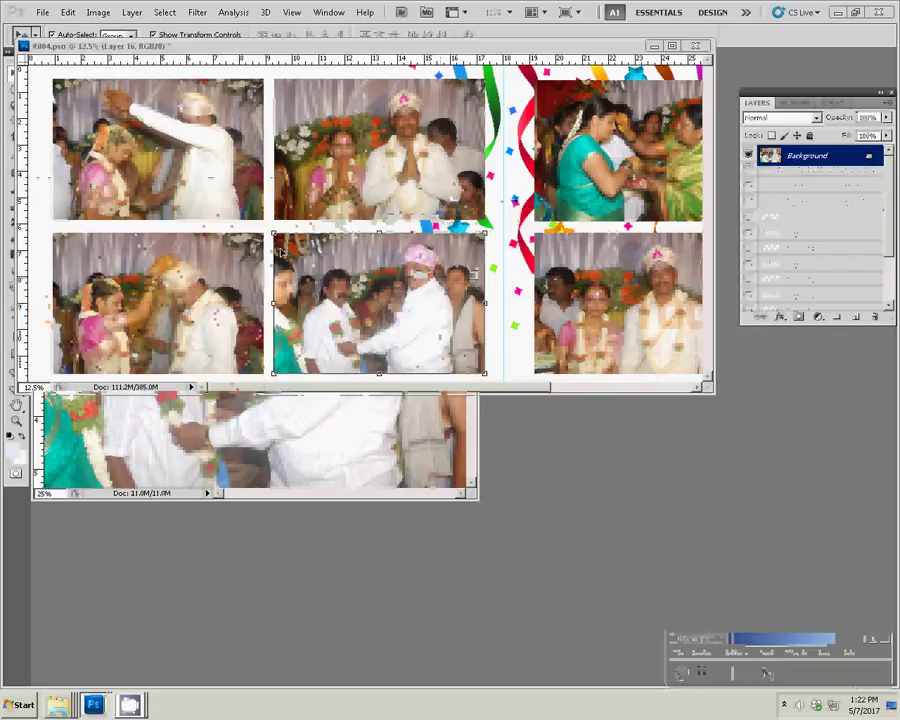
click(870, 249)
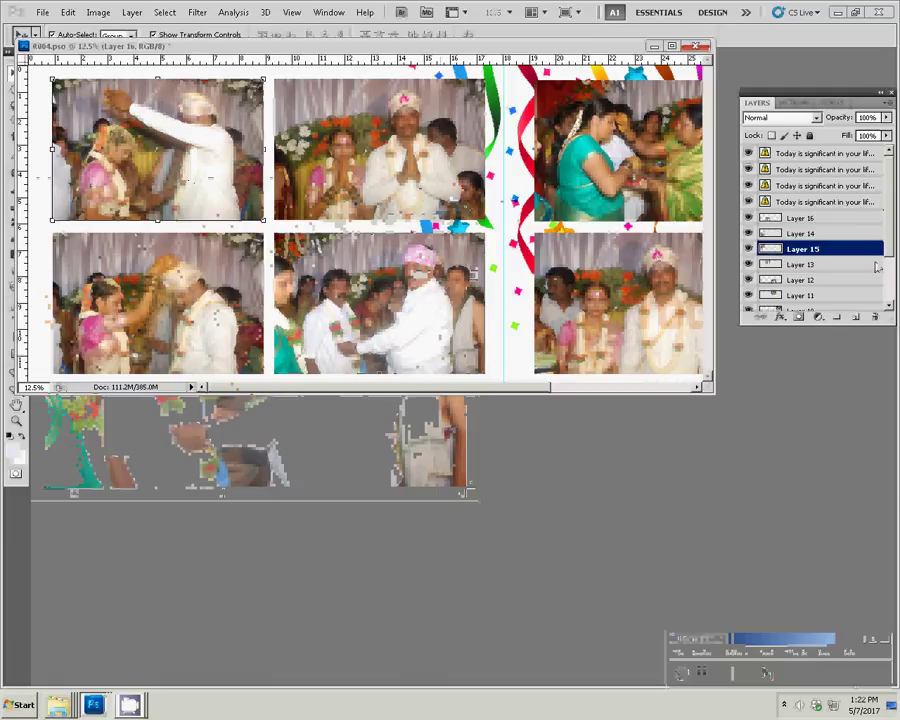
Add a 22 px bright green (32ef06) Stroke effect to Layer 15, the top-left photo.
click(780, 317)
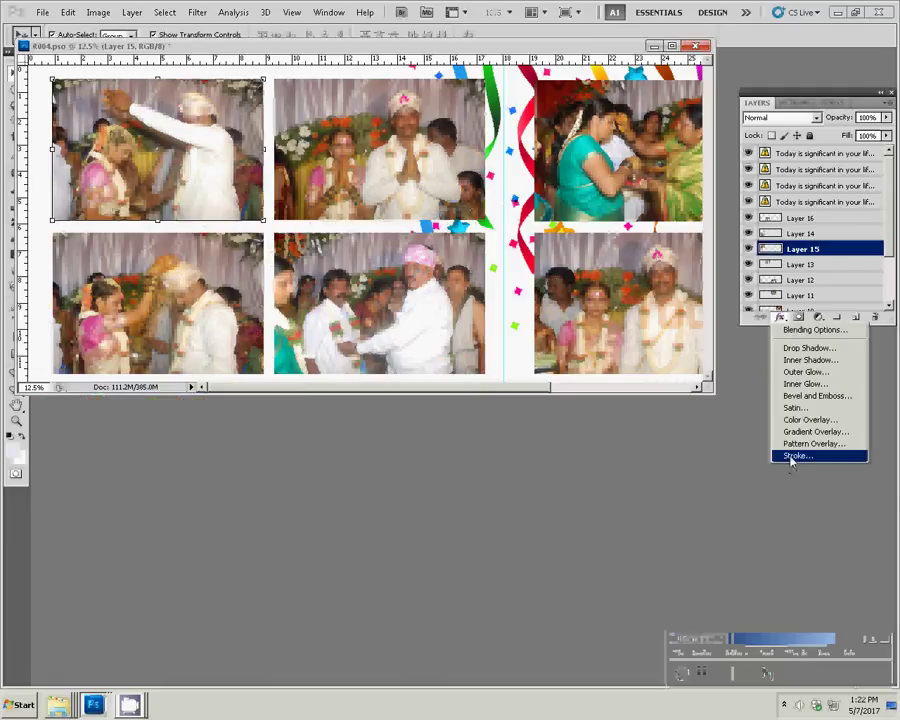
click(798, 455)
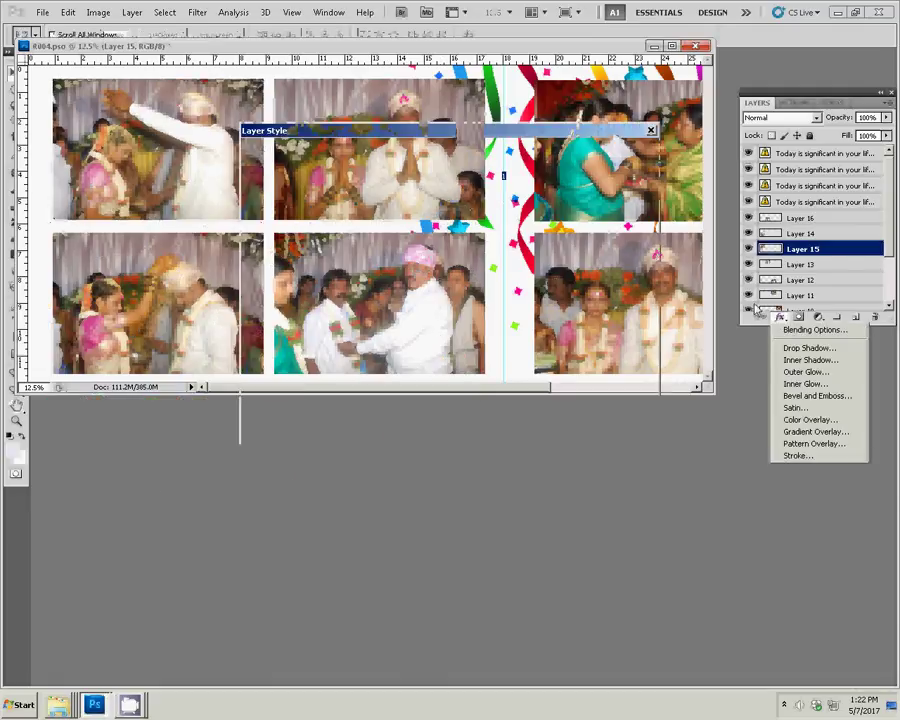
click(405, 265)
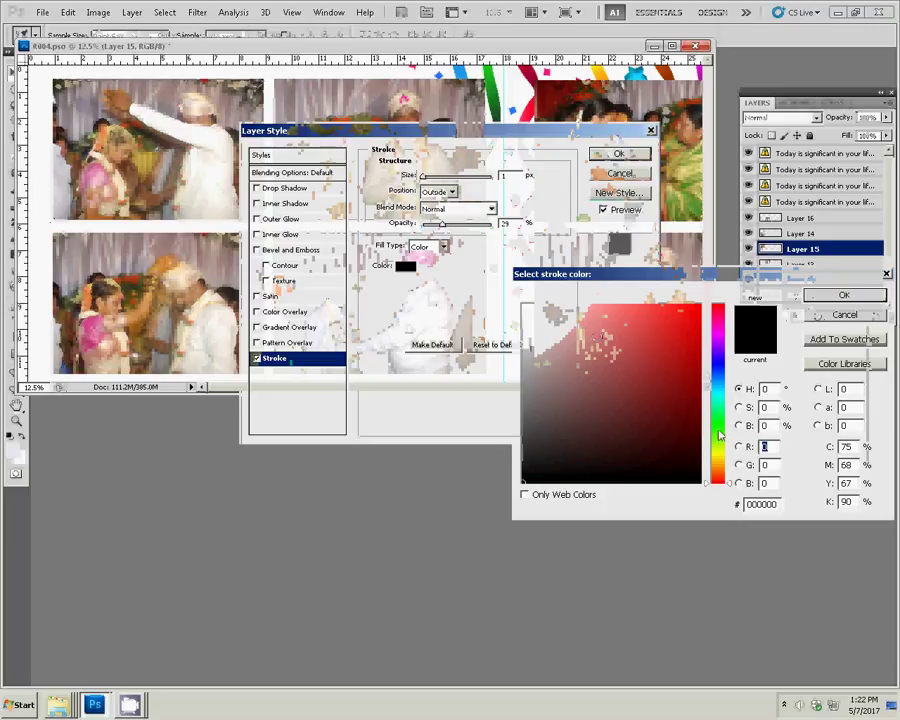
click(718, 428)
click(697, 315)
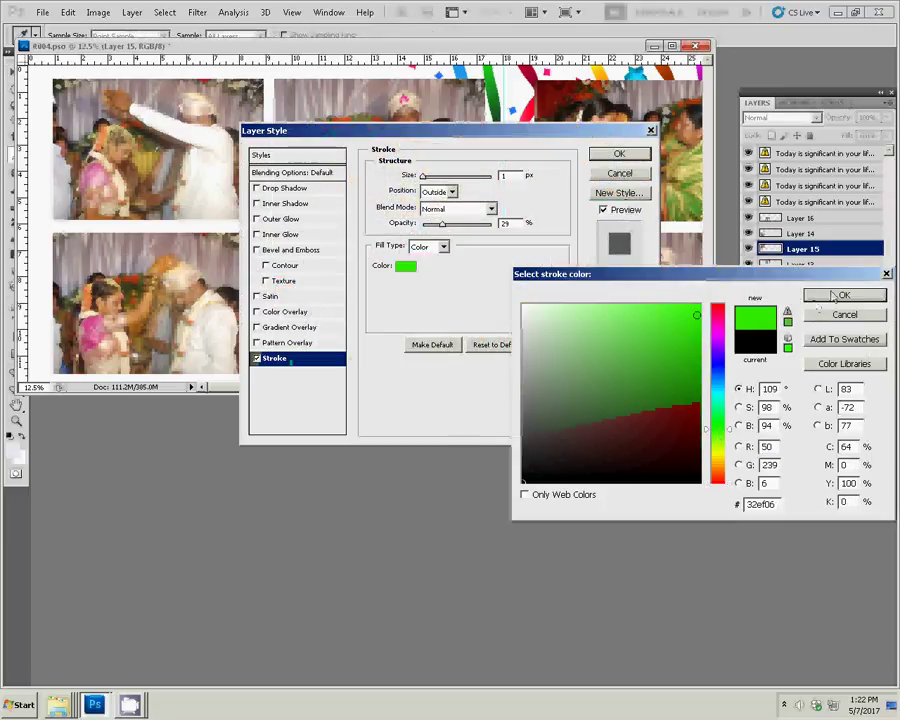
click(833, 296)
text(22)
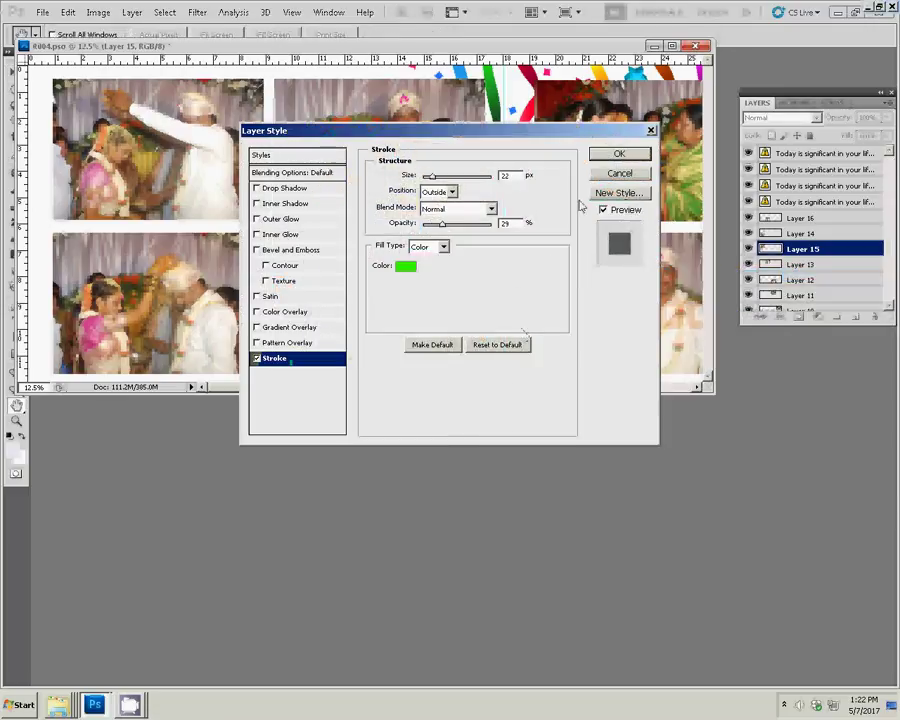
click(619, 154)
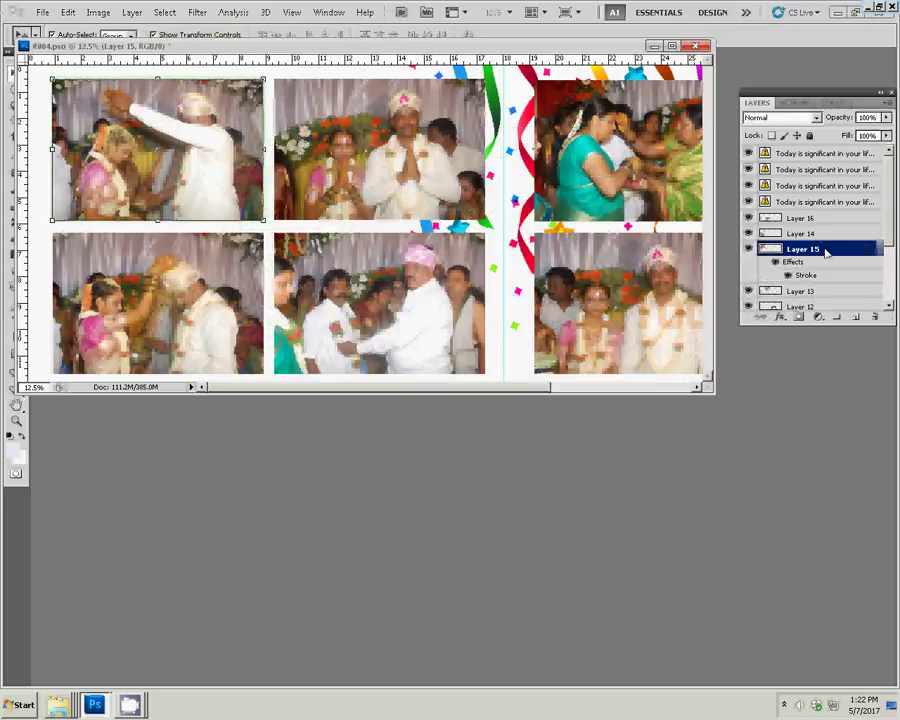
Copy Layer 15's stroke style and paste it onto Layer 14, the bottom-left photo.
right_click(825, 252)
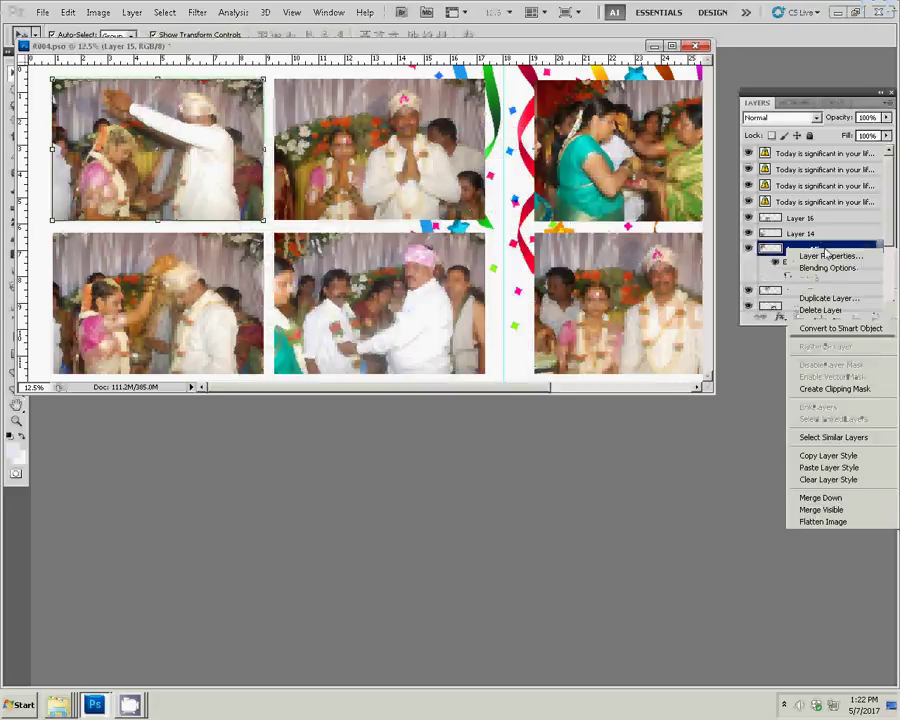
click(835, 456)
click(860, 233)
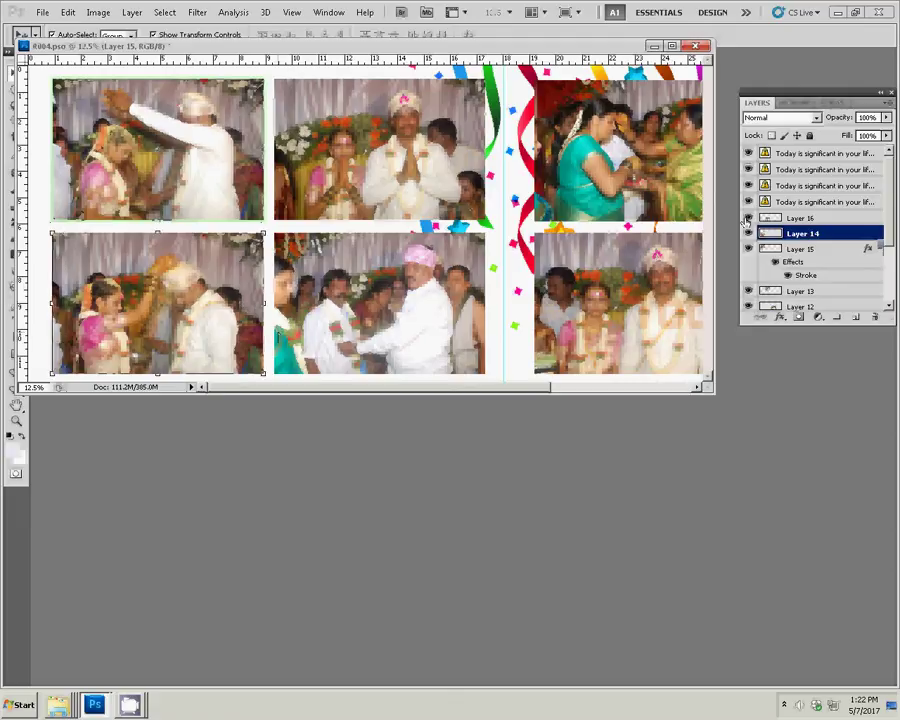
right_click(818, 232)
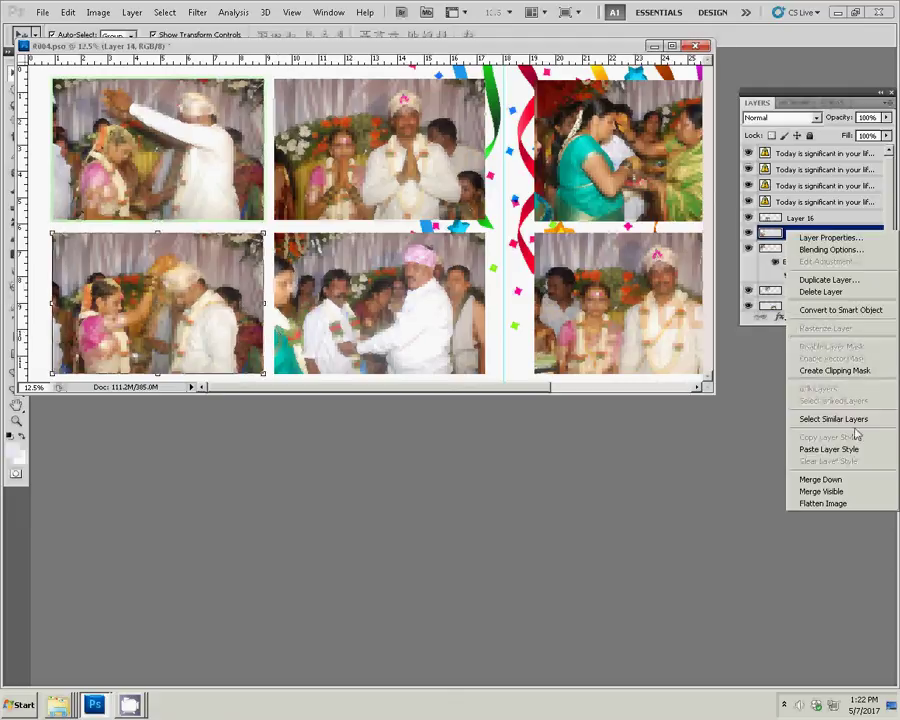
click(829, 449)
Paste the green stroke onto Layers 13 and 16, the top-middle and bottom-middle photos.
click(403, 162)
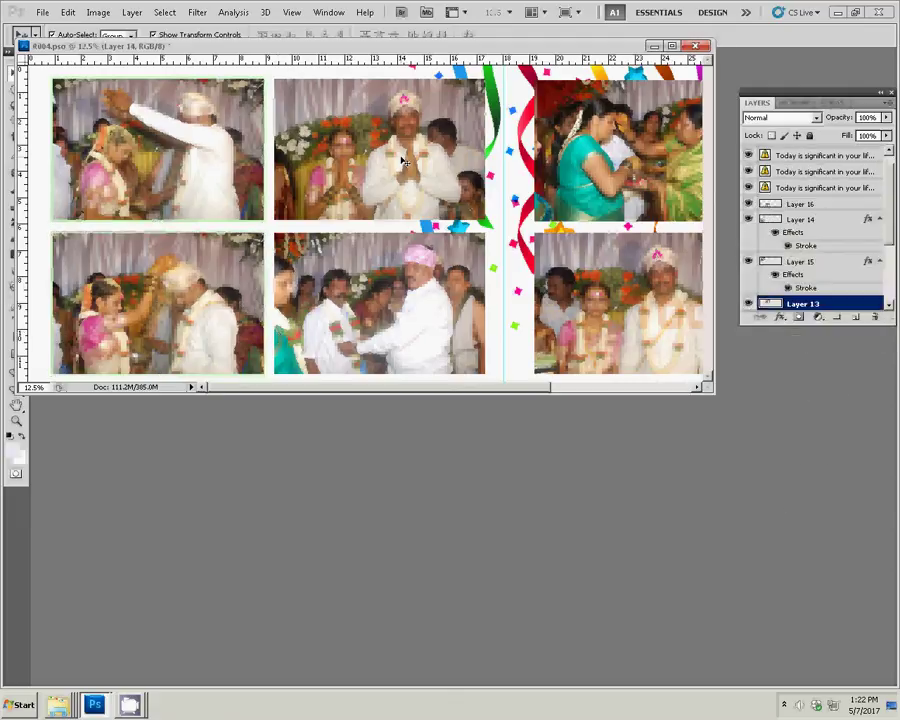
right_click(836, 305)
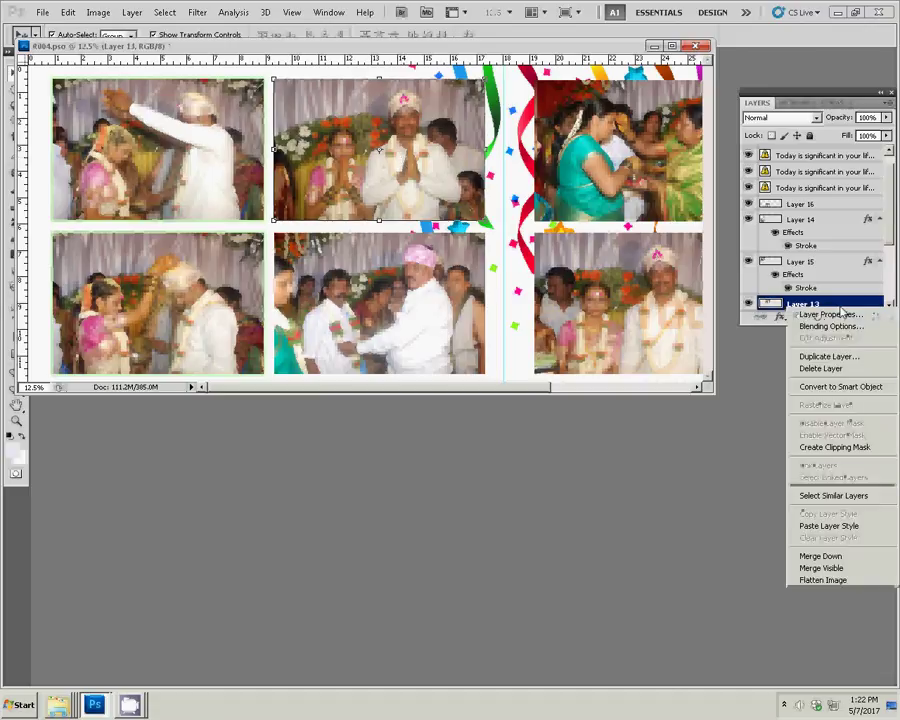
click(832, 526)
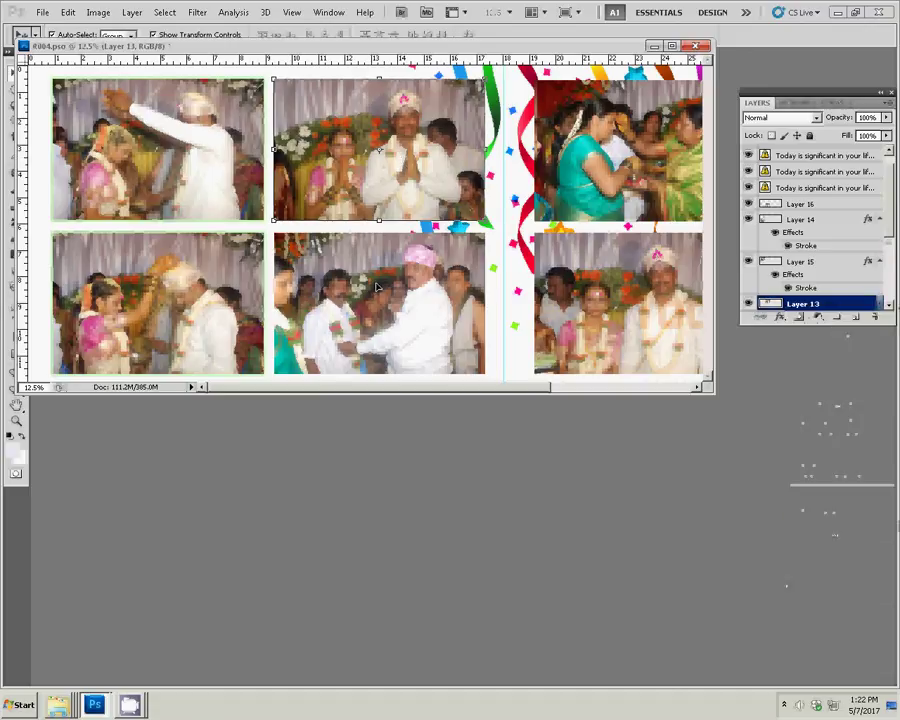
click(378, 288)
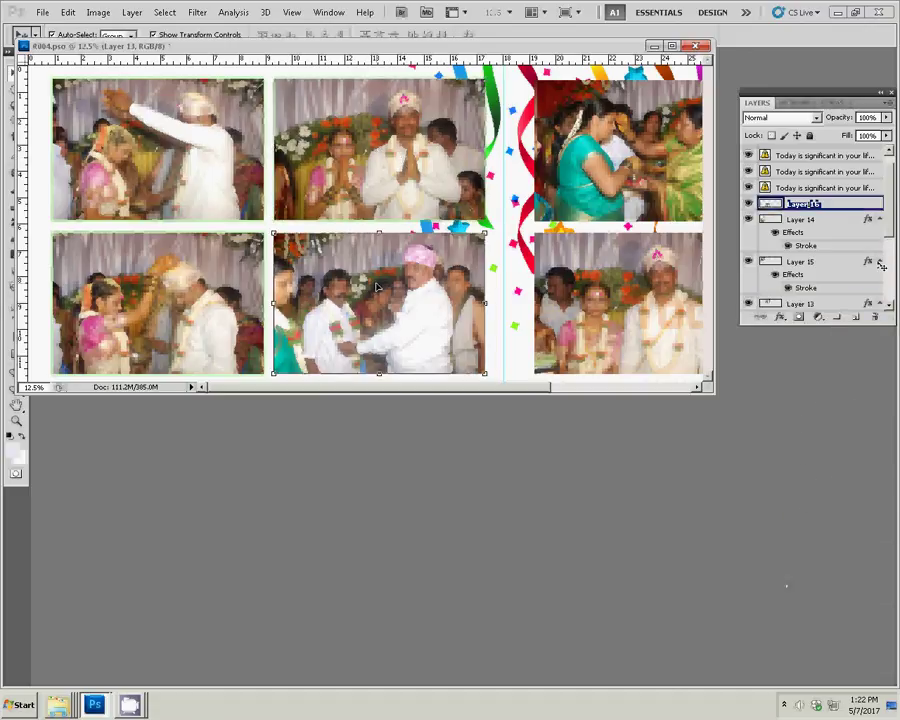
right_click(822, 204)
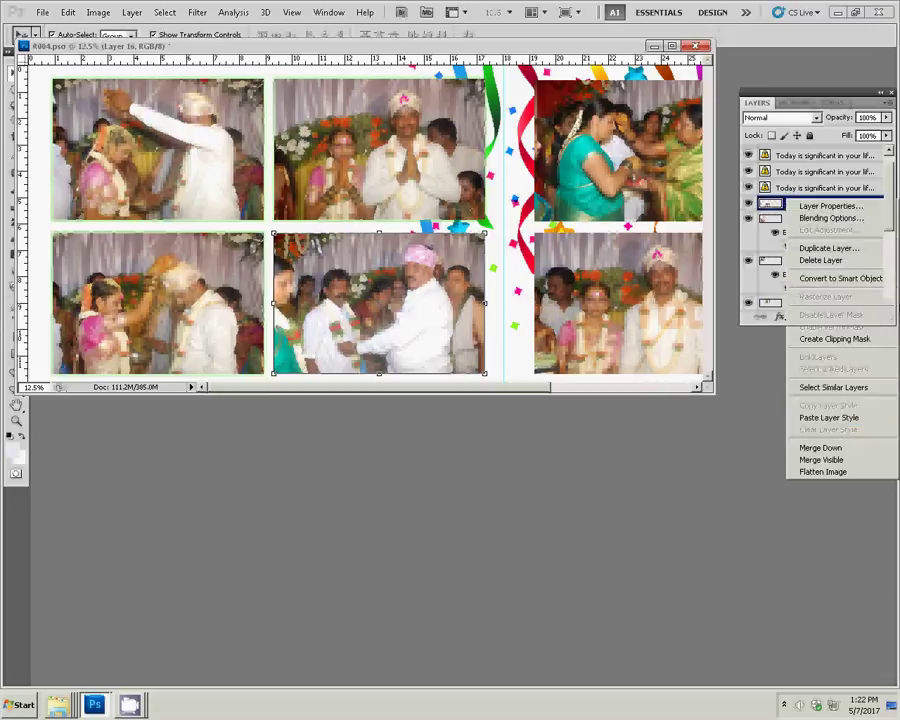
click(834, 418)
click(604, 170)
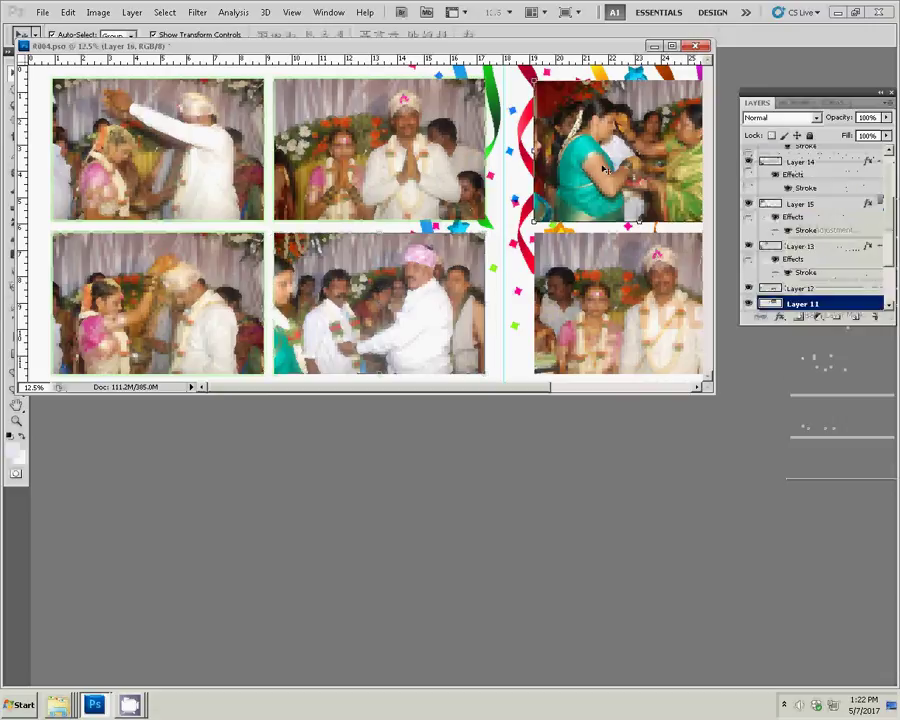
Paste the green stroke style onto Layer 11.
drag(604, 170, 468, 190)
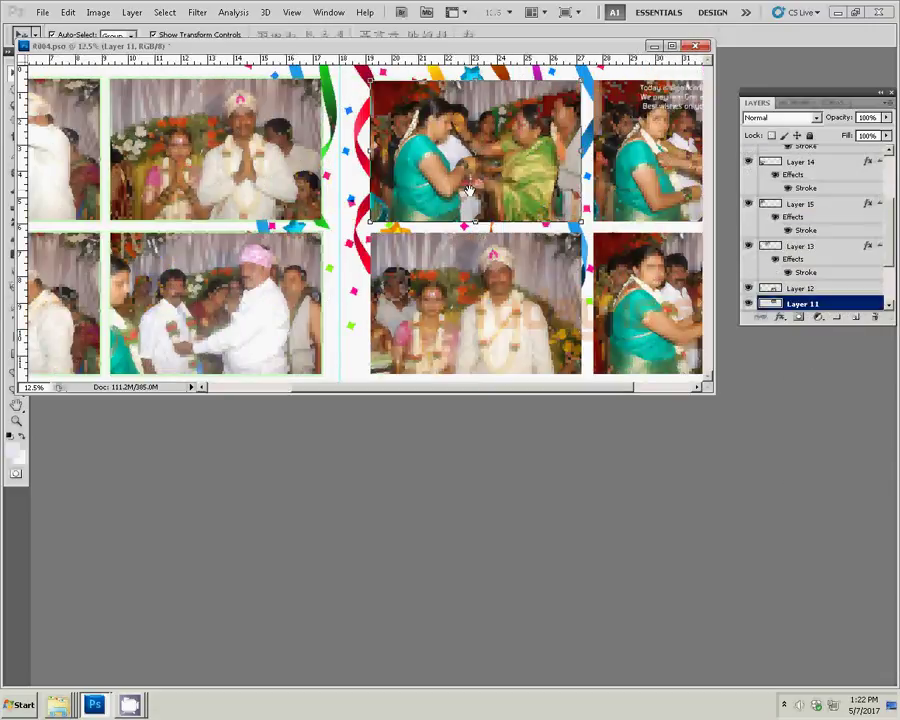
right_click(797, 304)
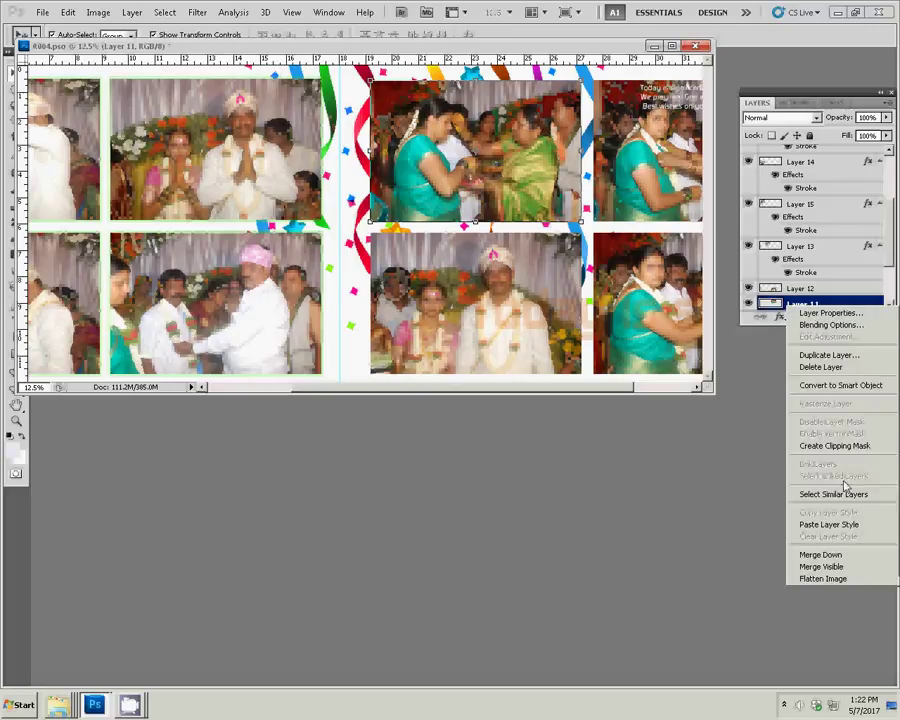
click(829, 524)
Delete the greeting text layer from the album page.
click(512, 330)
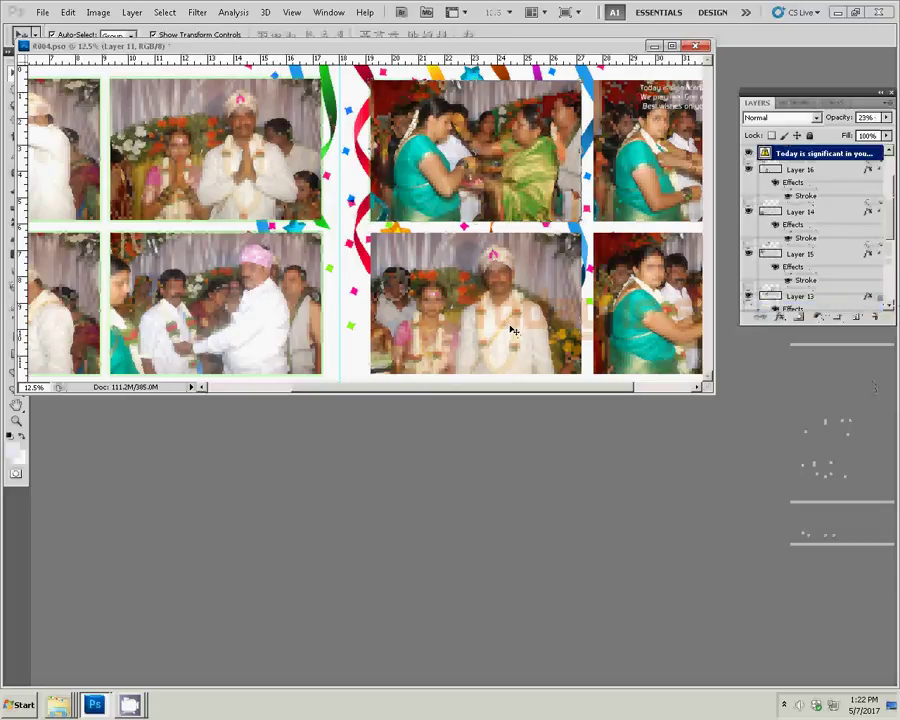
drag(512, 330, 450, 293)
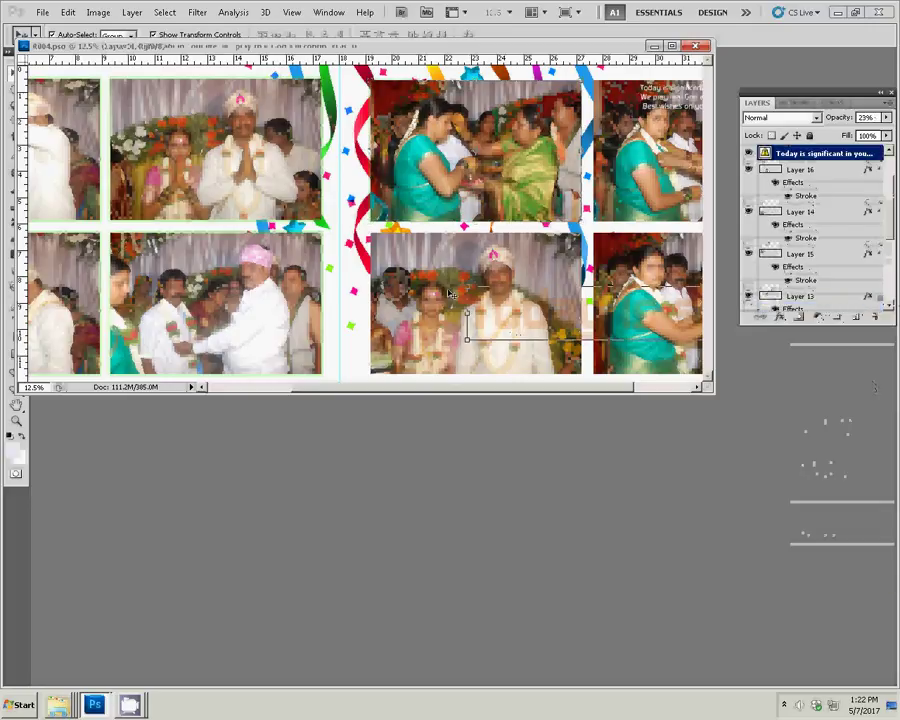
key(Delete)
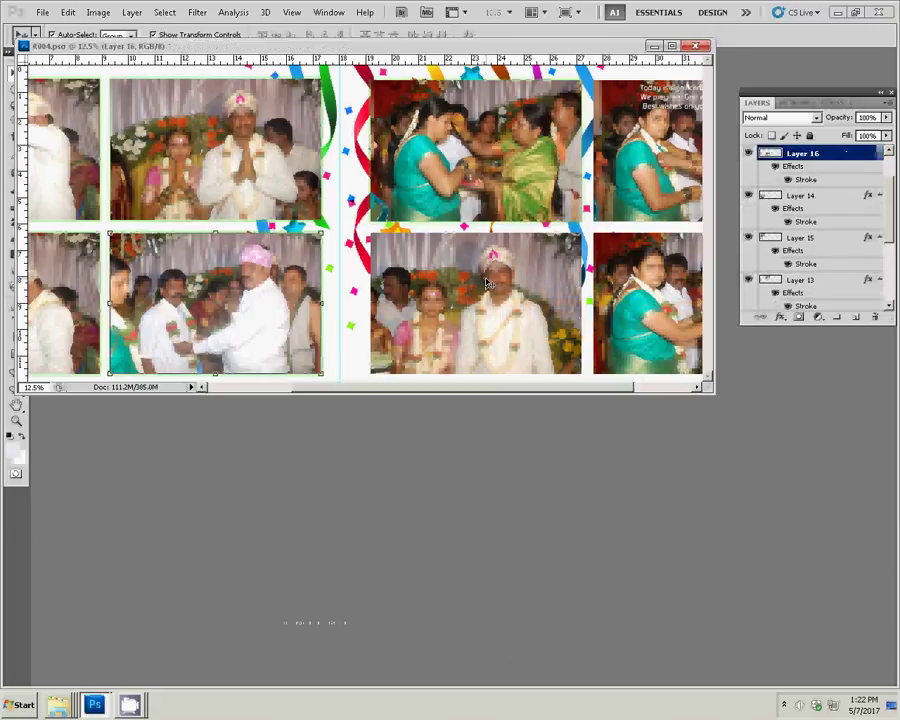
Paste the green stroke onto Layers 12 and 10.
click(487, 284)
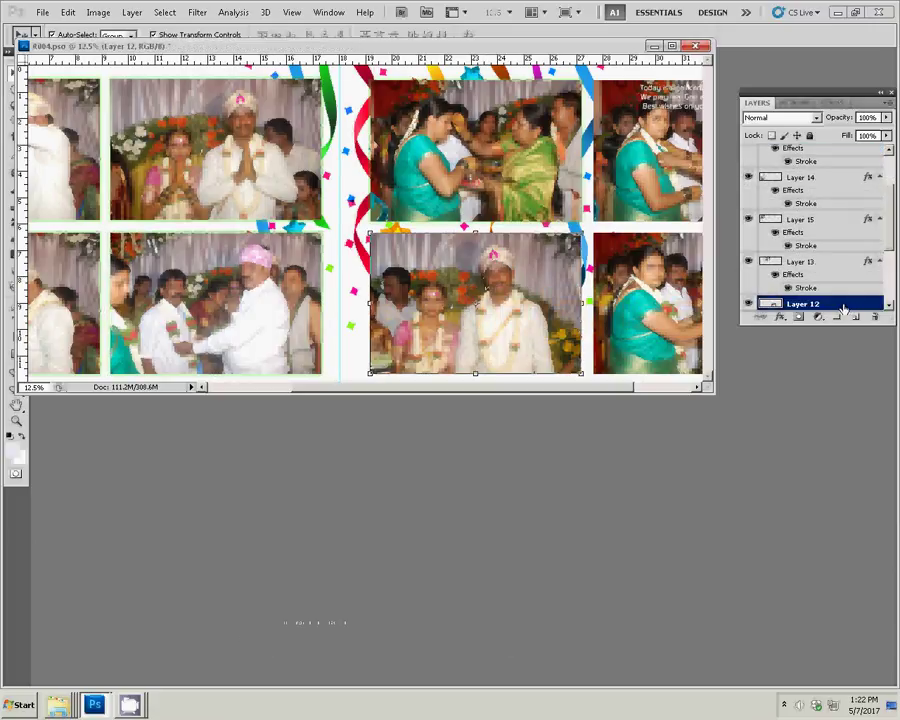
right_click(843, 309)
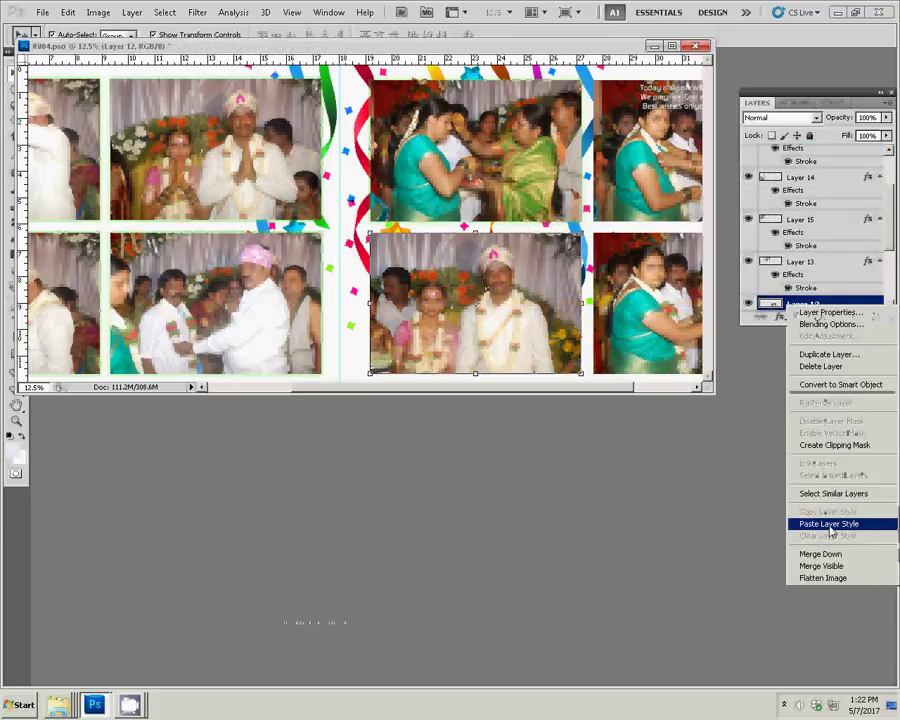
click(888, 445)
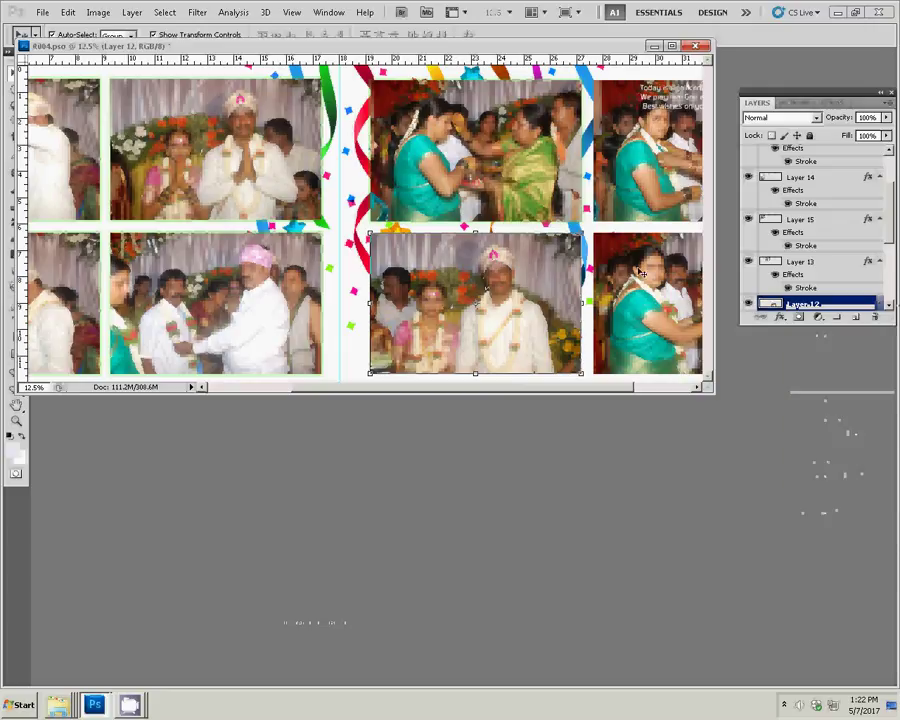
scroll(843, 250, down, 2)
click(863, 303)
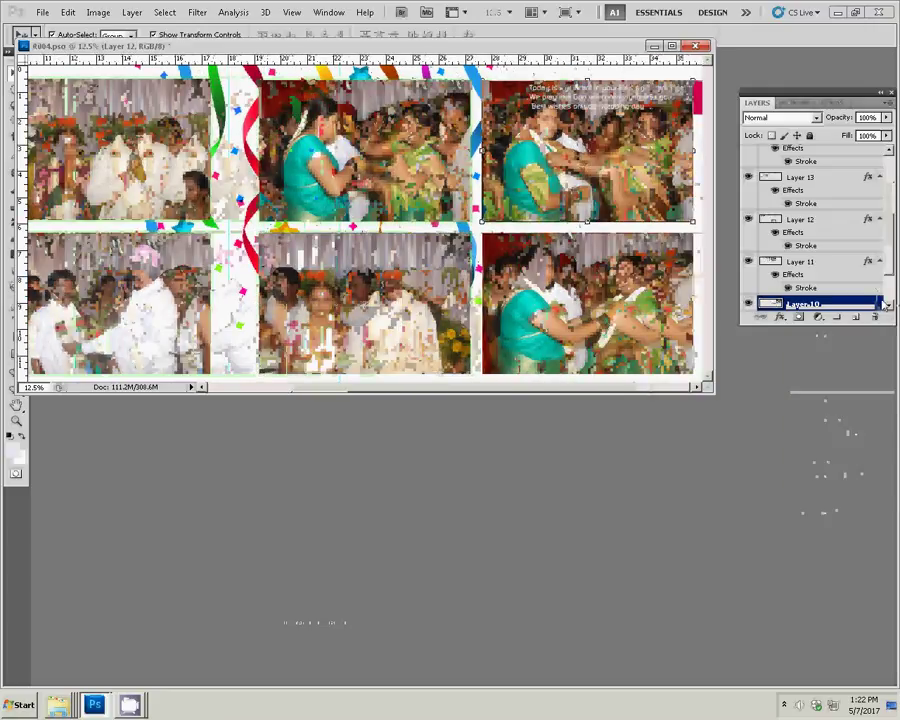
right_click(863, 305)
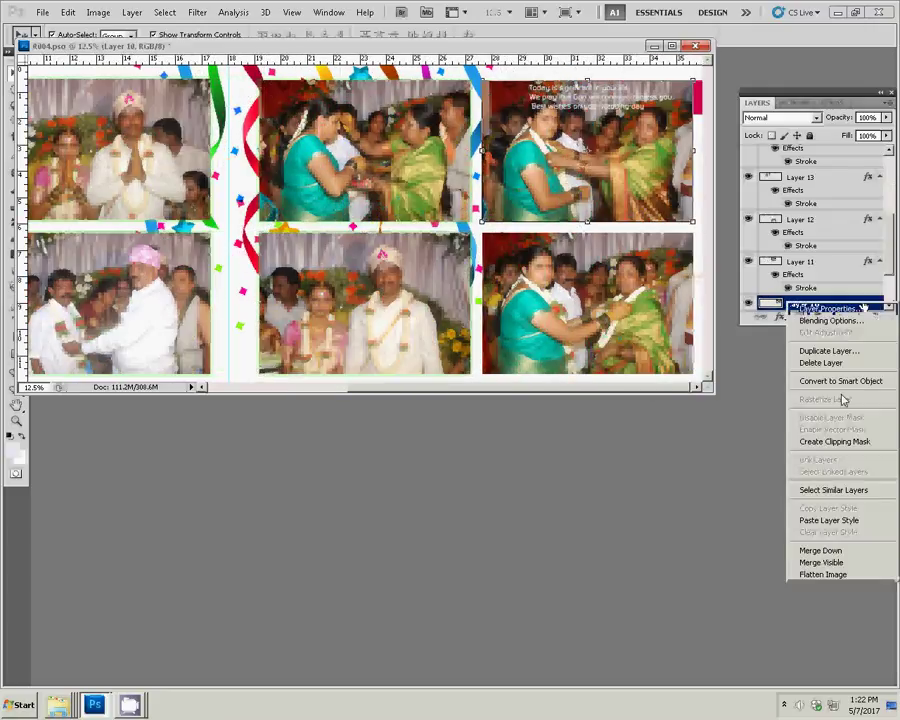
click(805, 520)
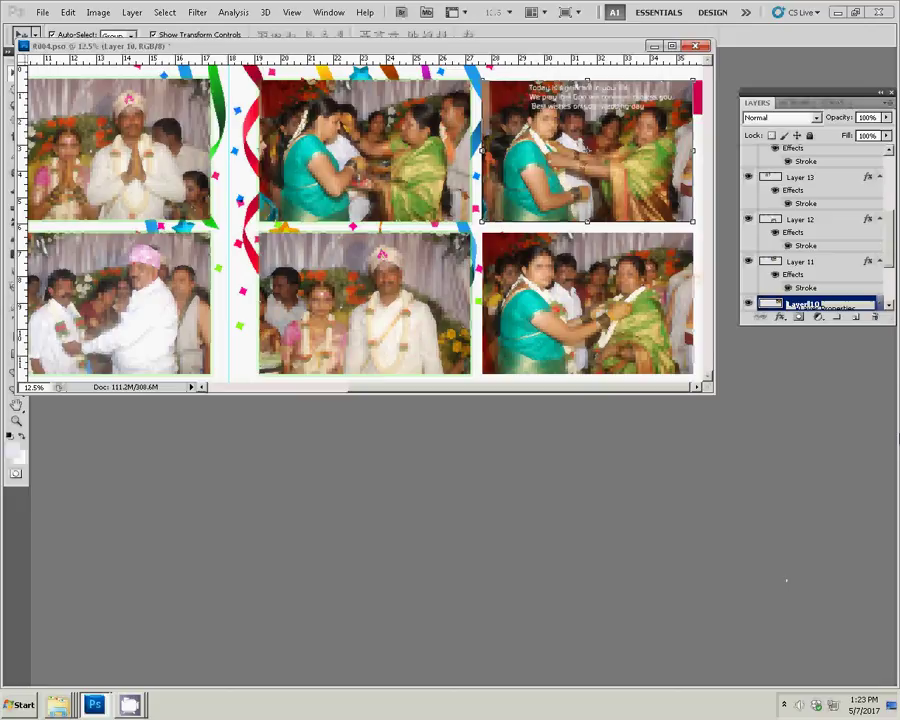
Paste the copied green stroke onto Layer 9, the bottom-right photo.
click(632, 320)
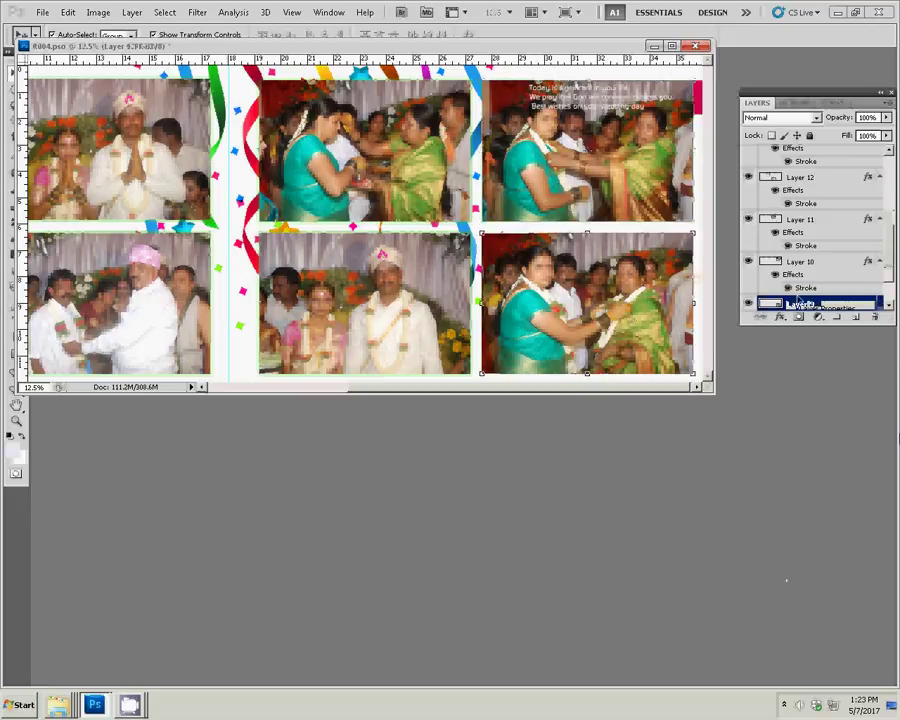
right_click(816, 304)
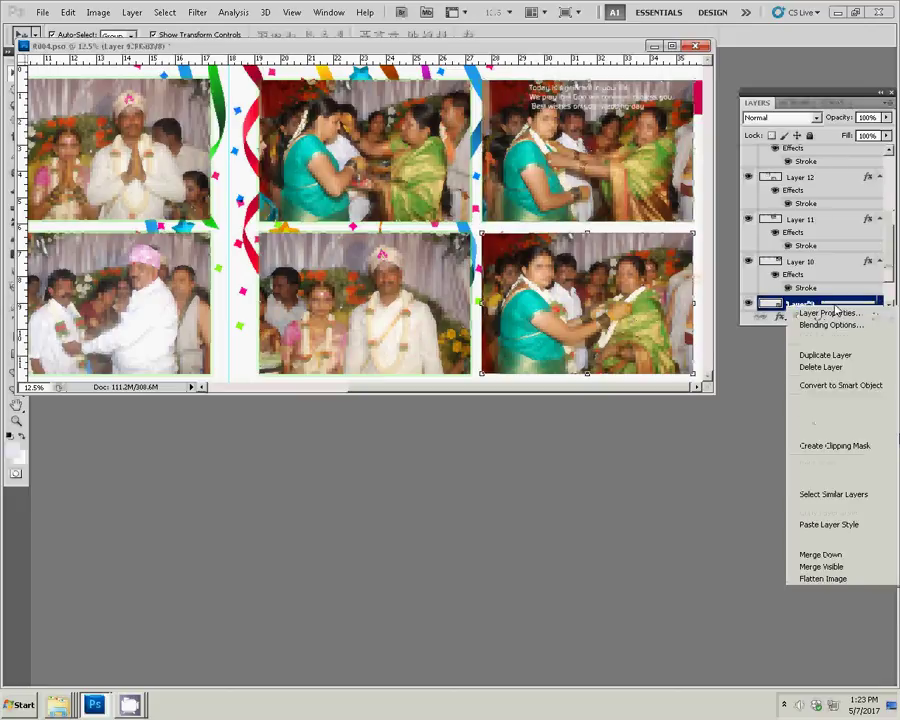
click(675, 255)
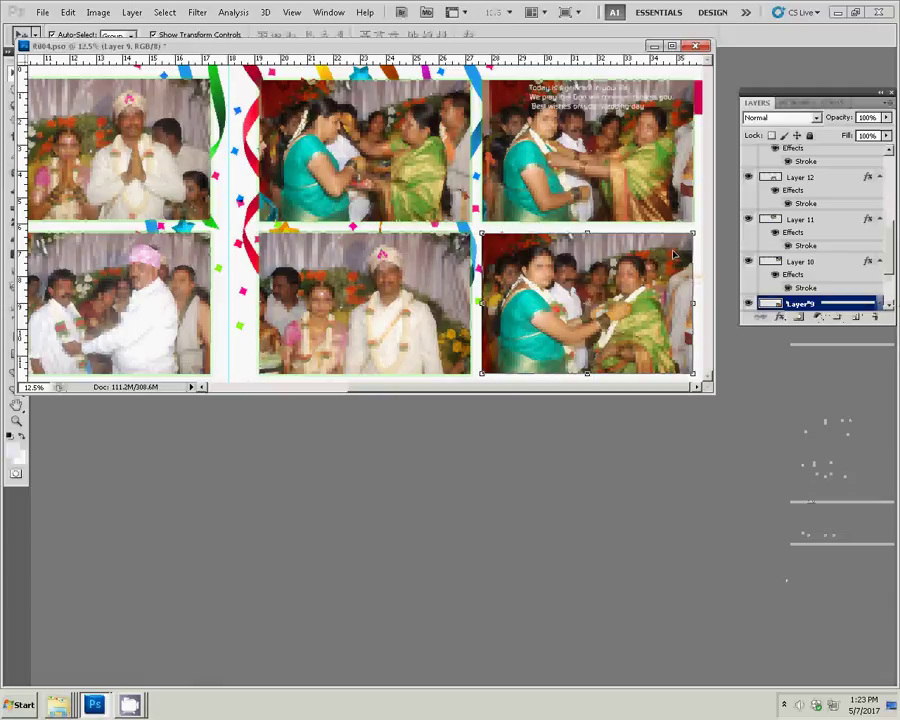
scroll(840, 240, down, 3)
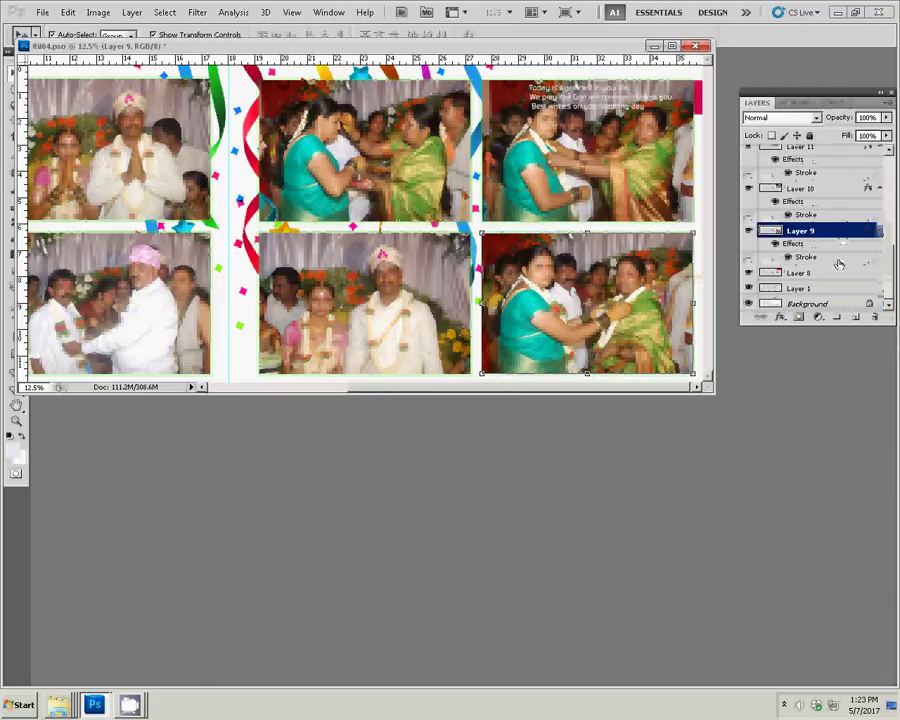
Duplicate the Background layer and add a new Gradient fill layer.
click(806, 304)
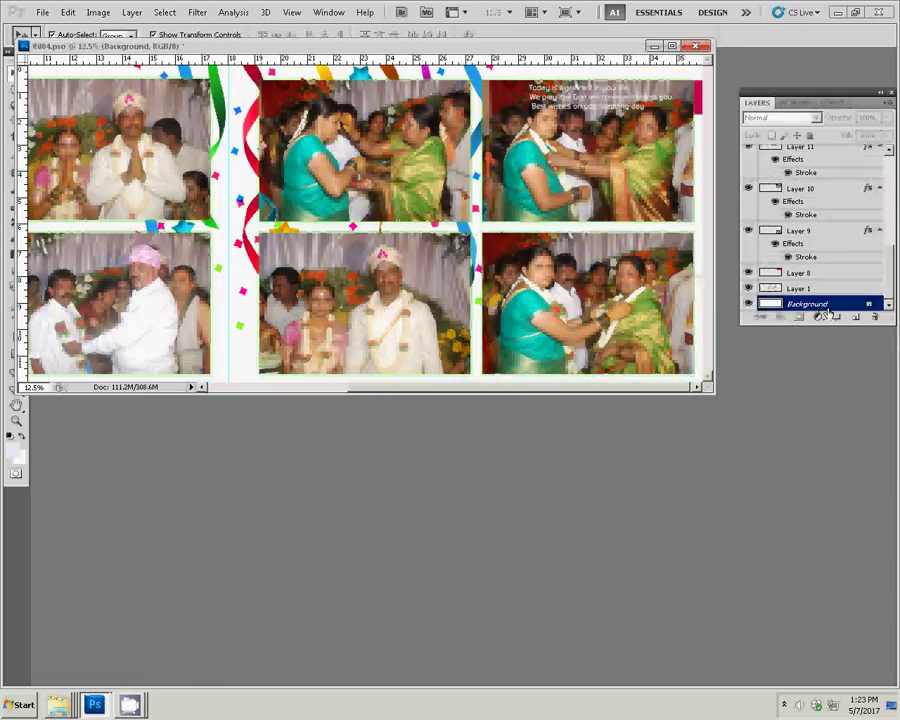
key(ctrl+j)
click(819, 316)
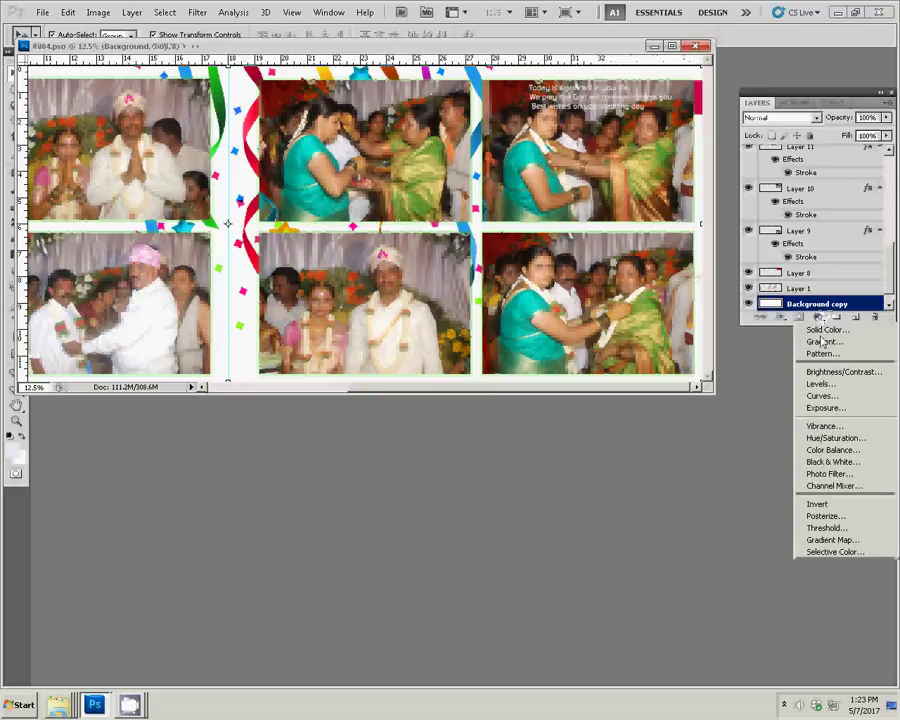
click(822, 342)
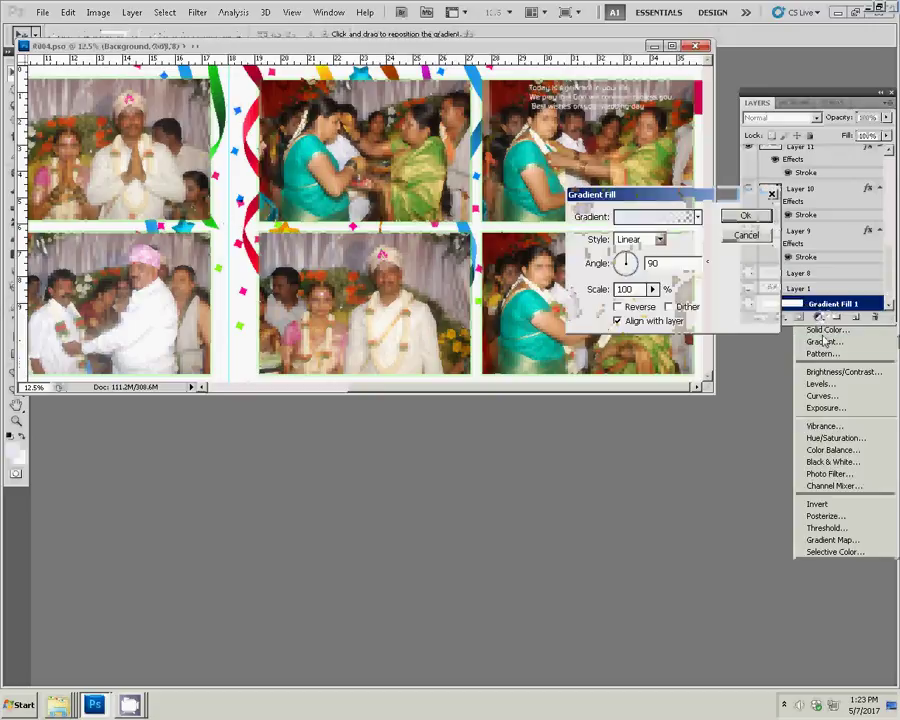
Choose the Green, Yellow gradient preset for the linear 90° background fill.
click(650, 218)
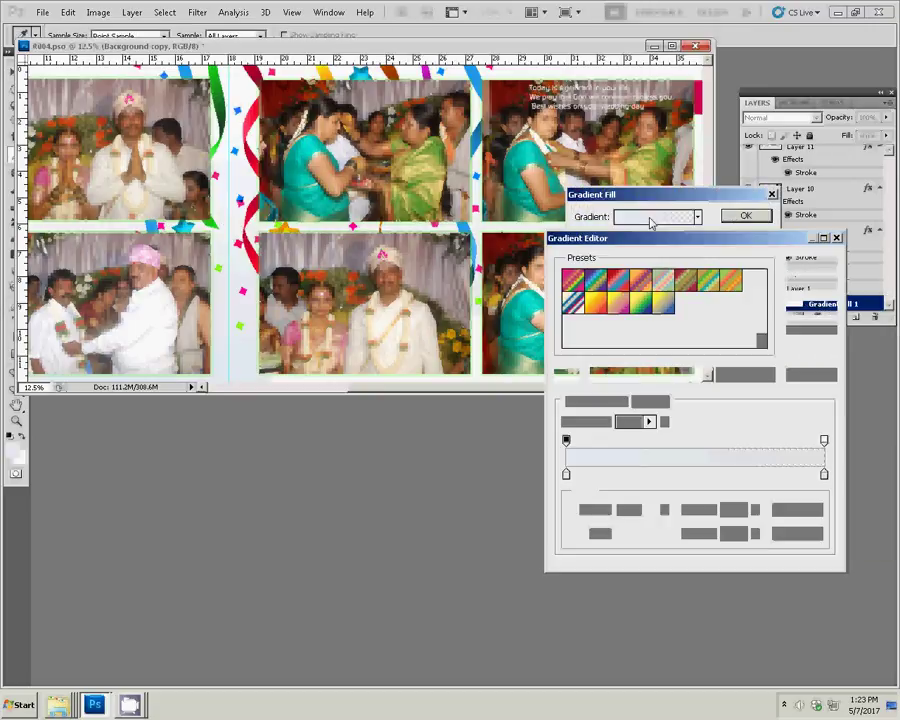
click(598, 280)
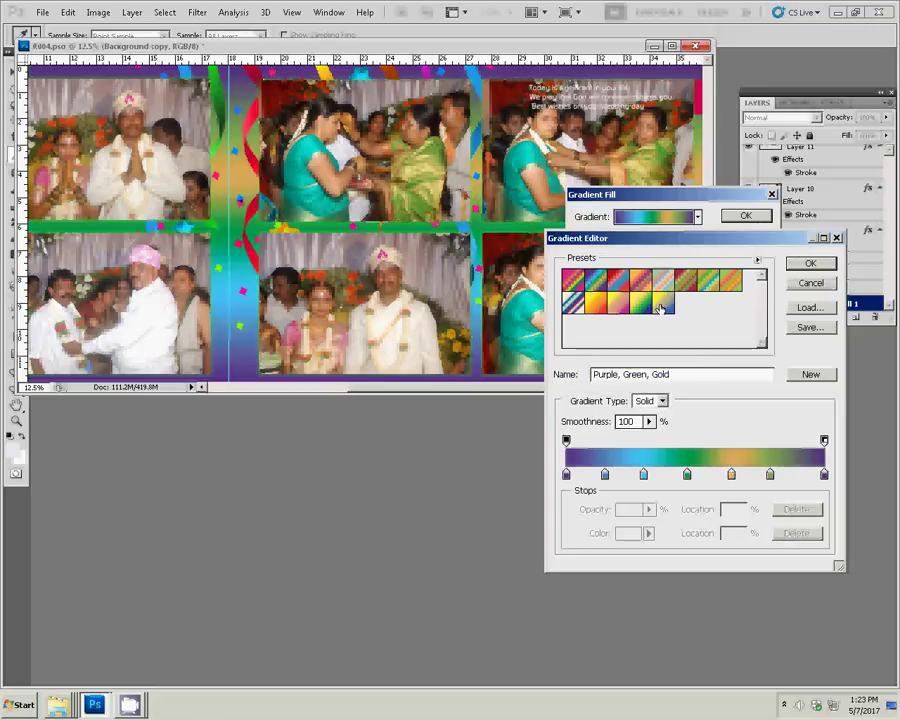
click(596, 302)
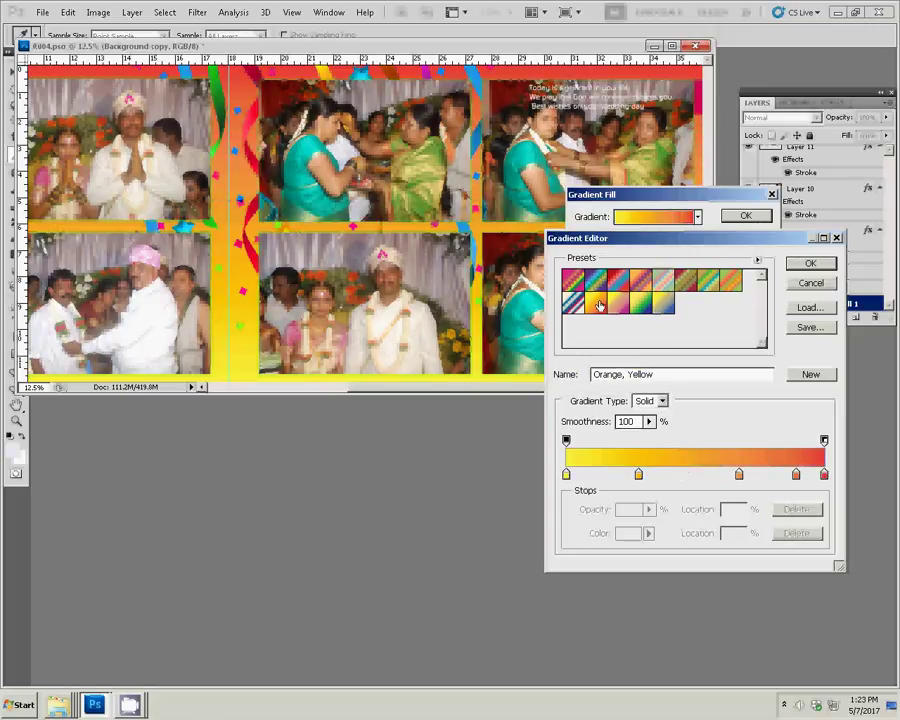
click(617, 306)
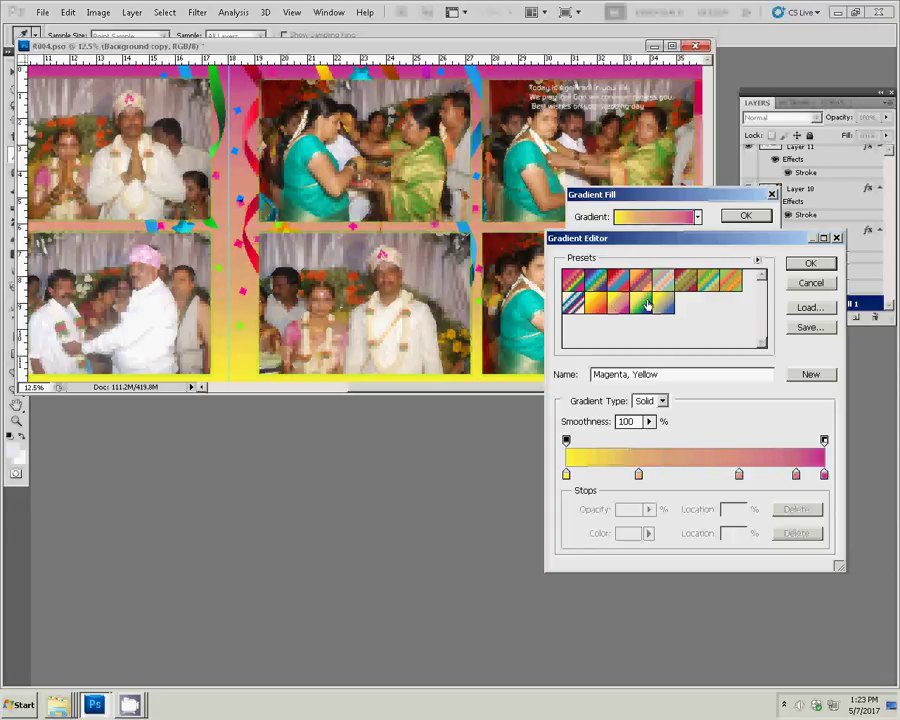
click(647, 305)
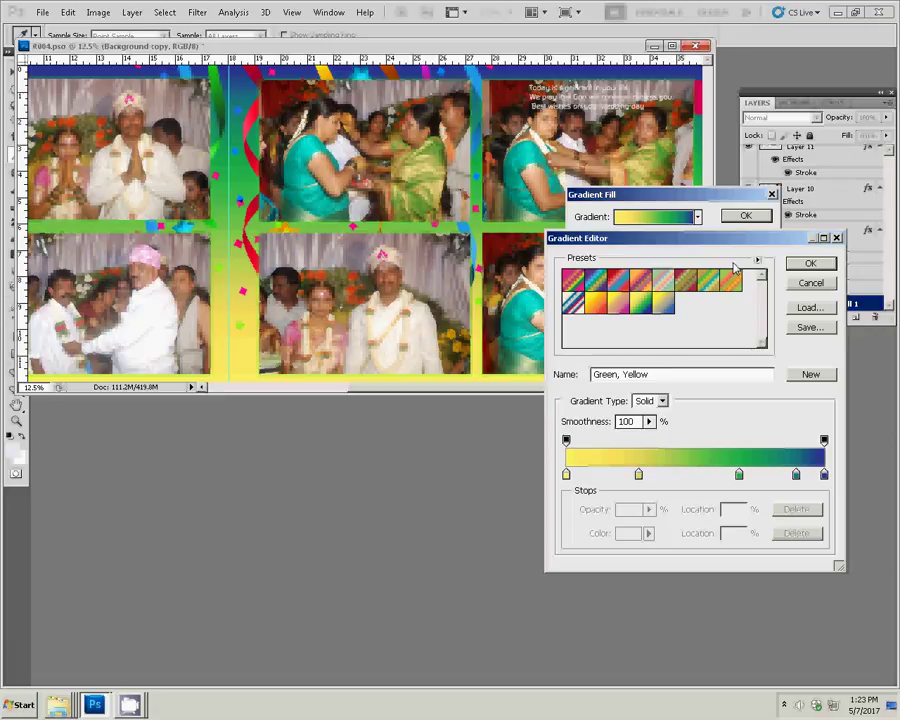
click(817, 266)
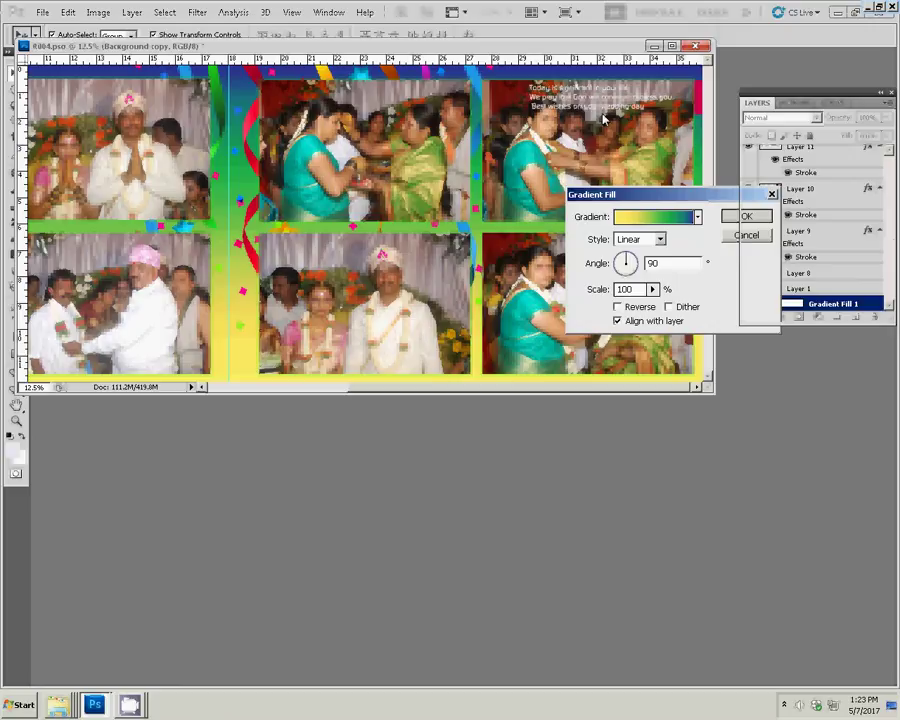
click(729, 221)
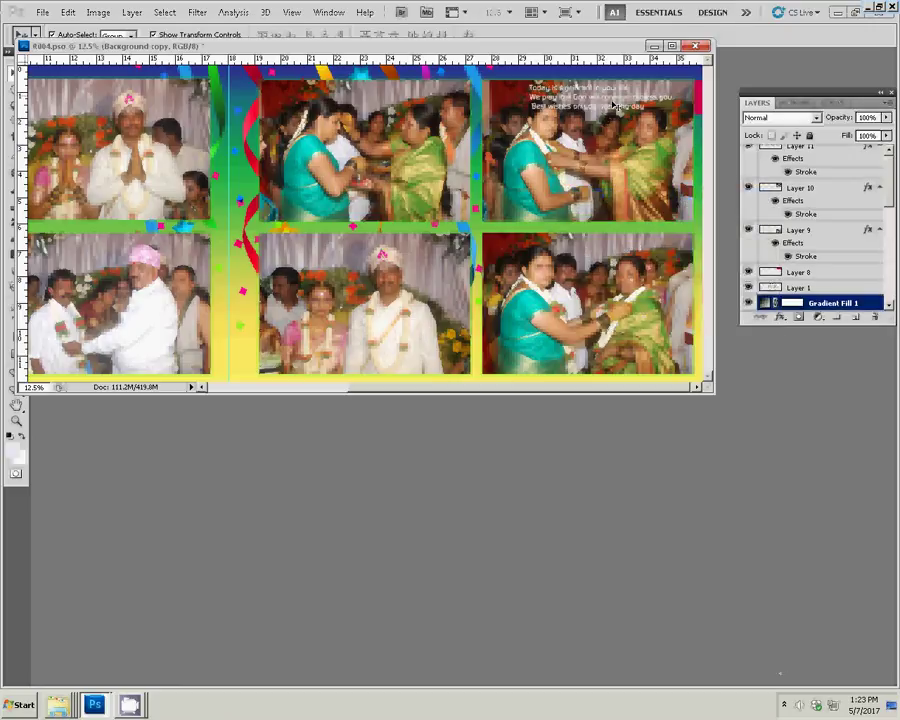
click(605, 102)
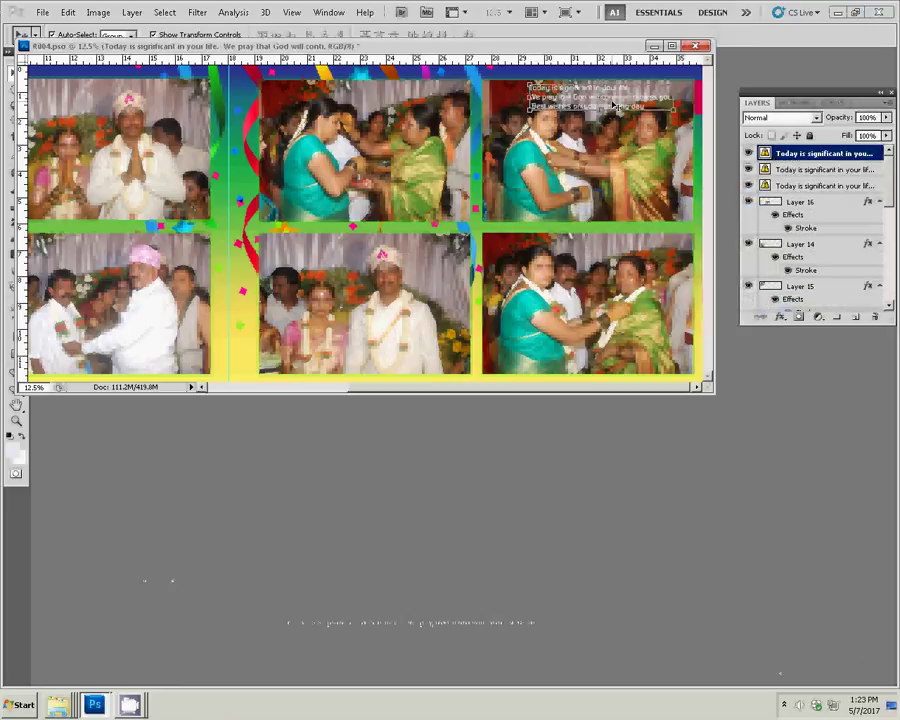
Remove the three greeting text layers overlaying the top-right photo.
key(ctrl+z)
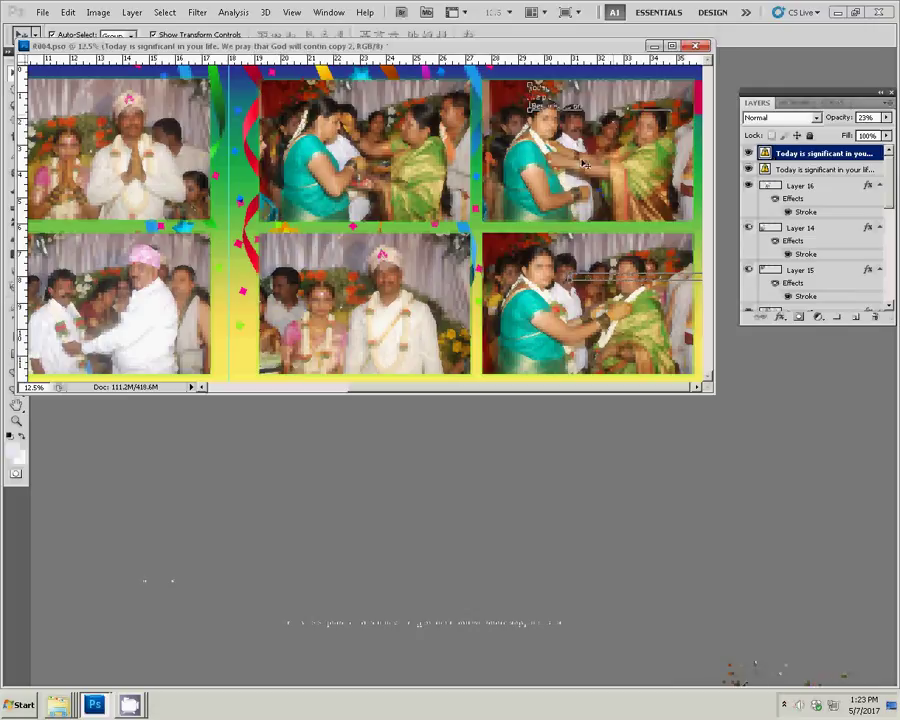
key(ctrl+alt+z)
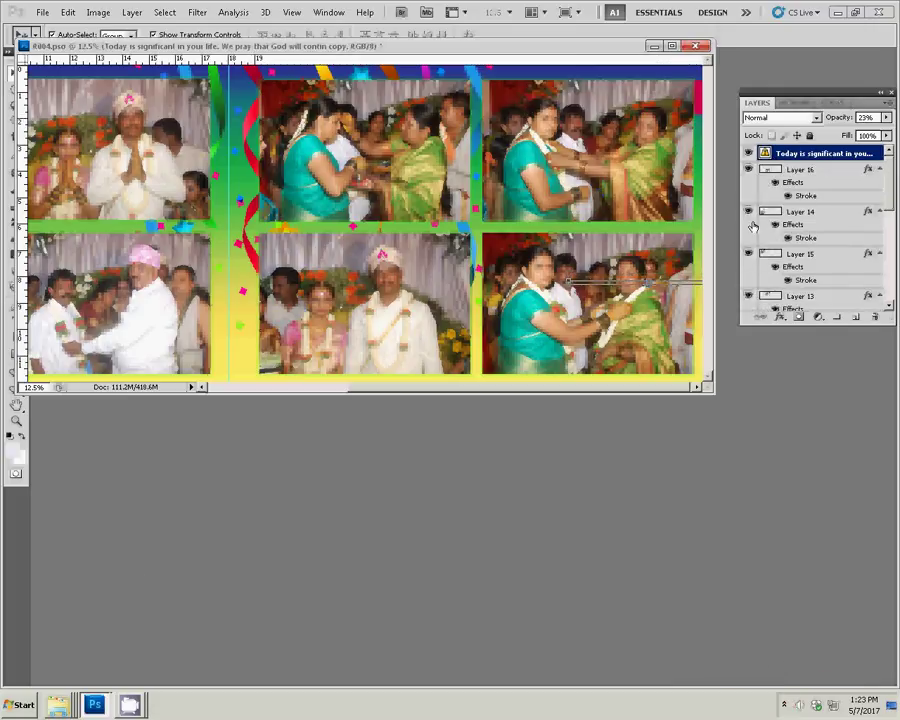
key(ctrl+alt+z)
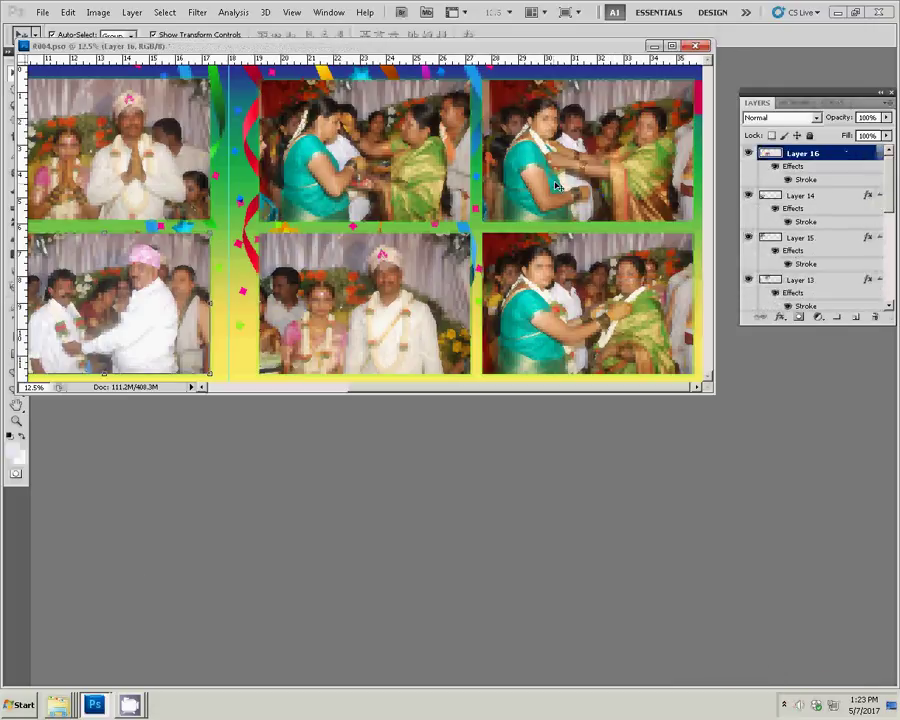
Start Save As and browse to the k5 folder on Local Disk (I:).
key(ctrl+shift+s)
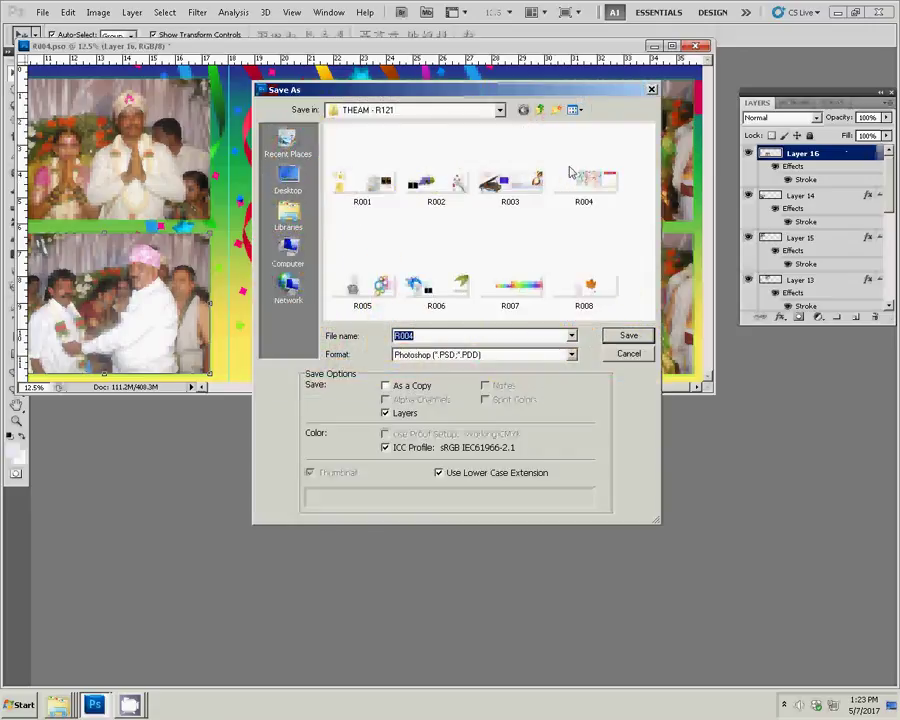
click(287, 263)
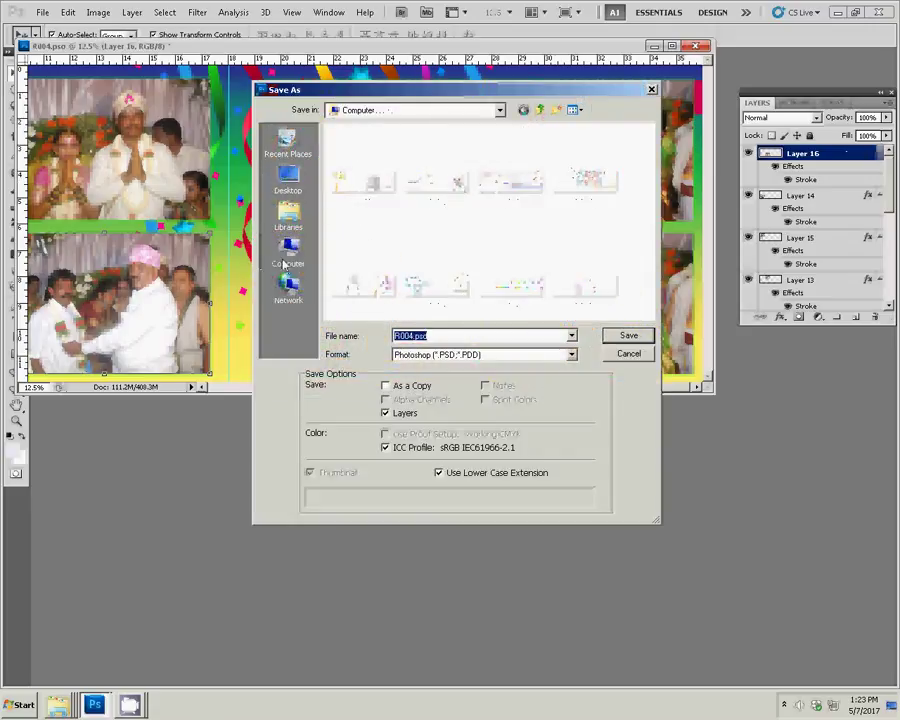
click(372, 180)
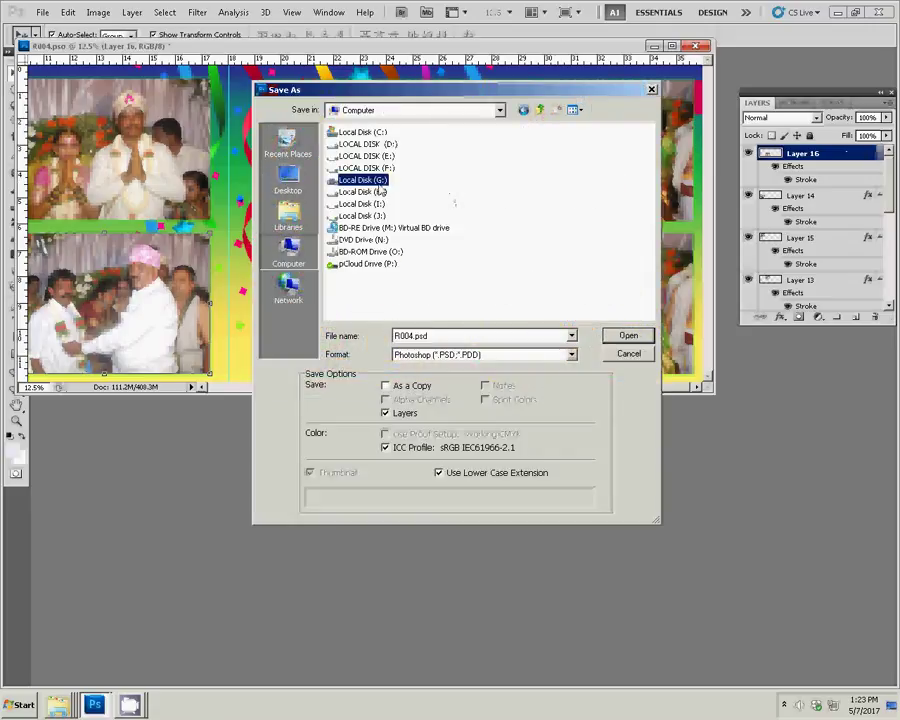
click(364, 204)
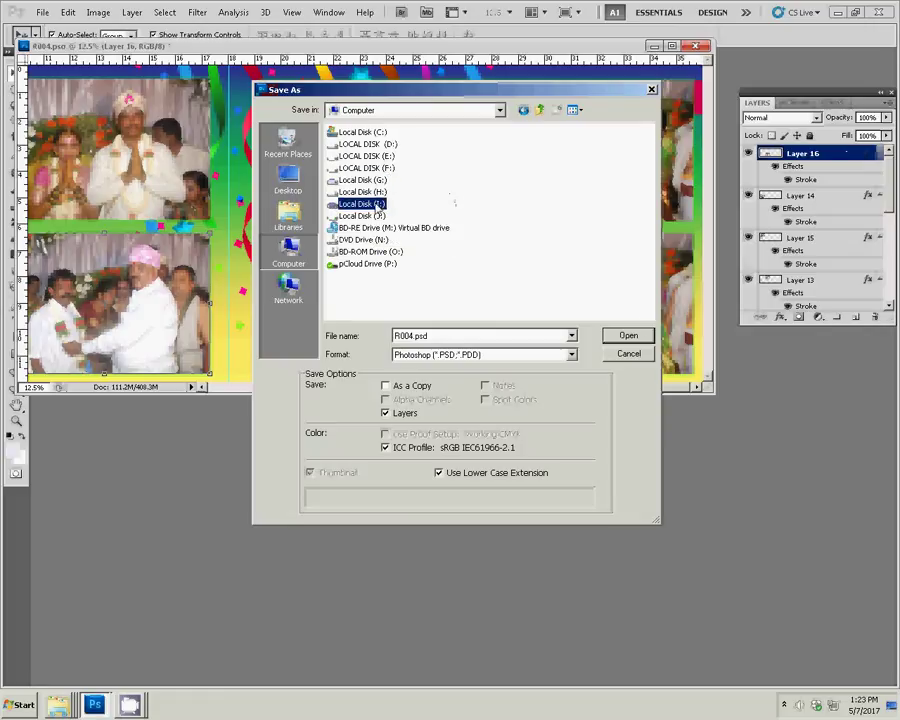
click(640, 334)
click(466, 143)
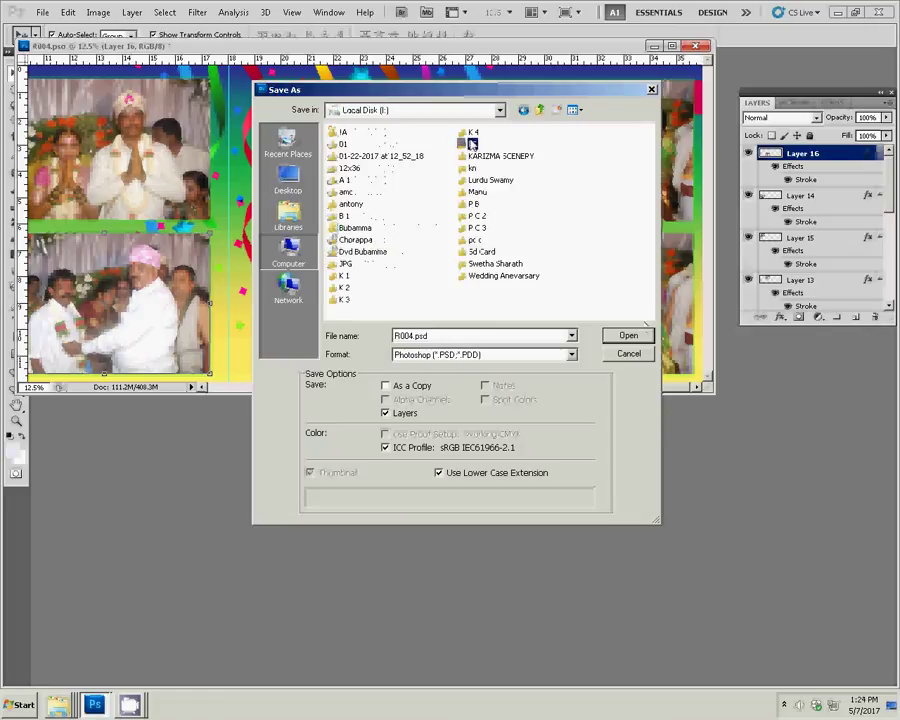
click(626, 333)
Save the spread as 62.psd, accepting the Photoshop Format Options.
click(586, 317)
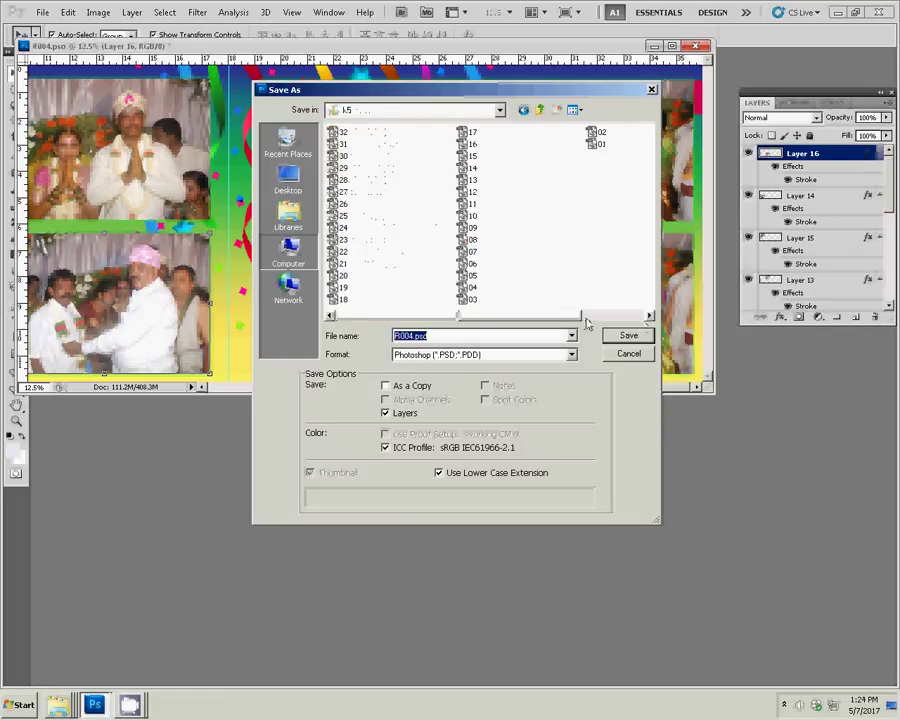
drag(578, 316, 452, 317)
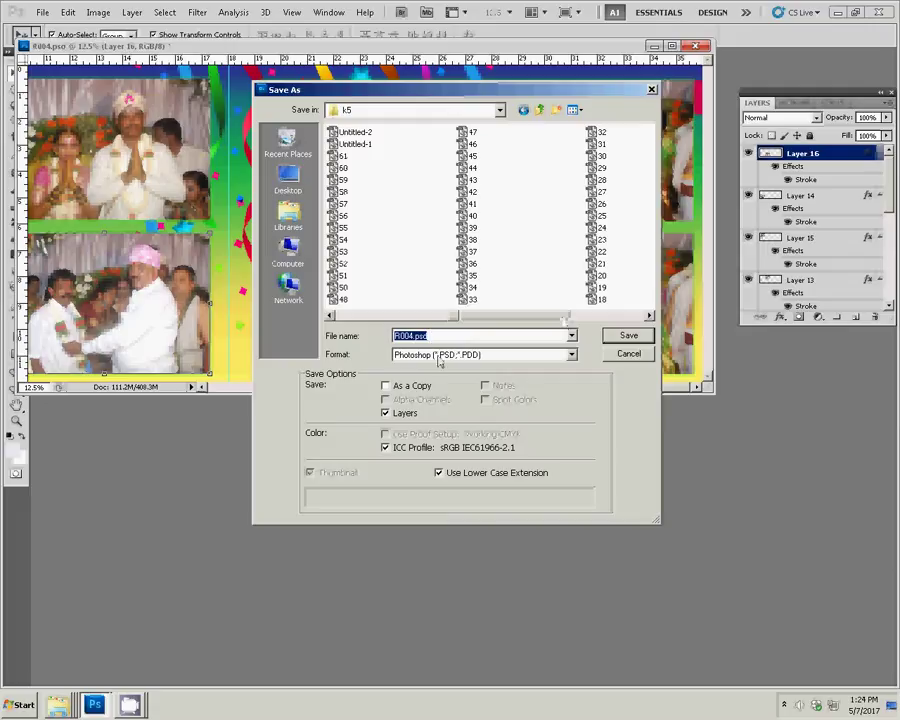
text(62)
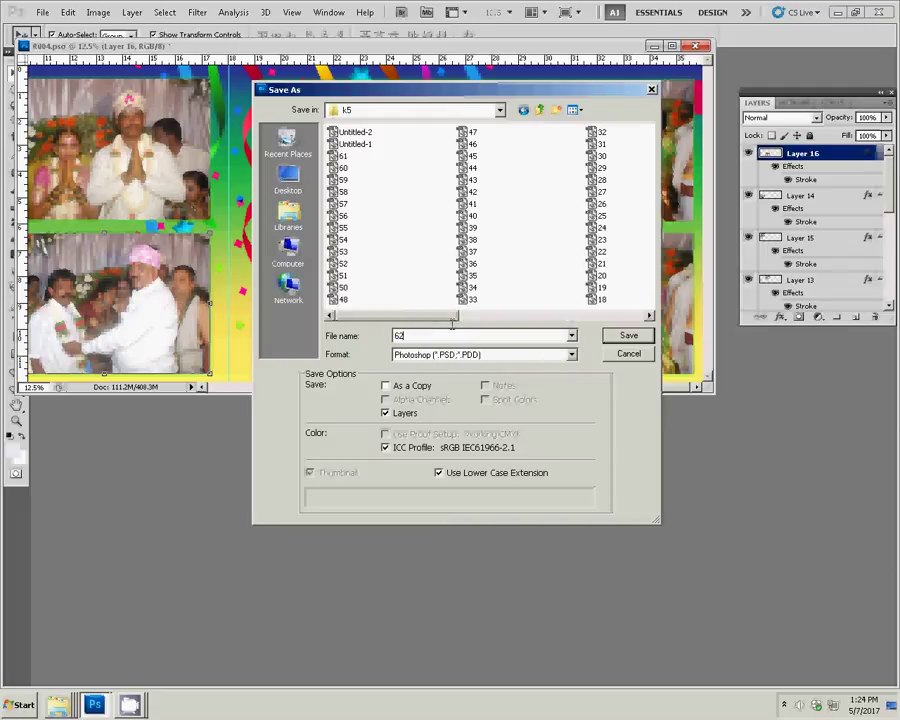
click(627, 335)
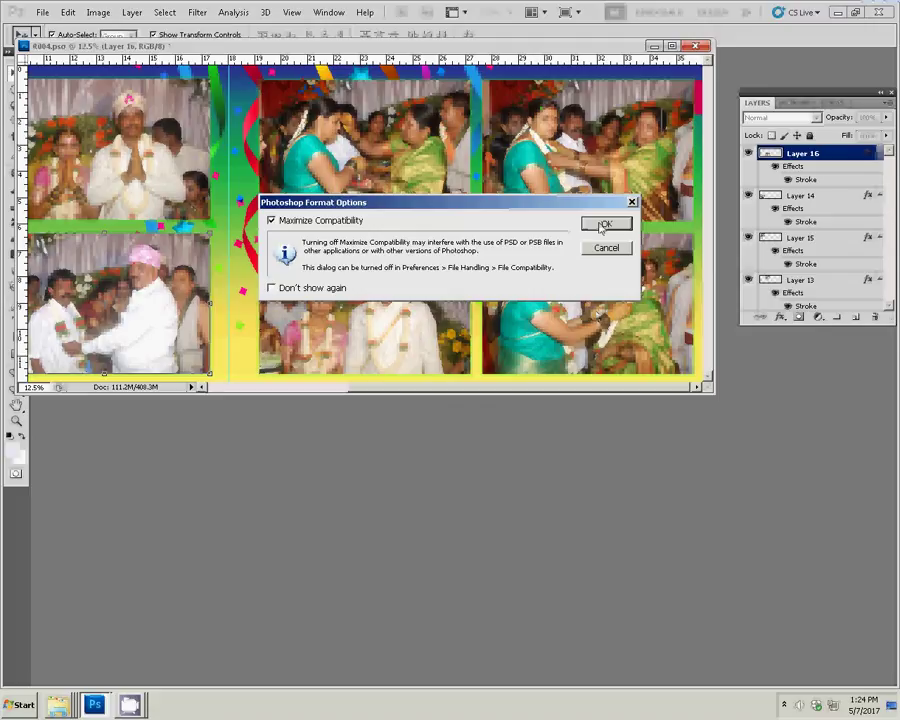
click(602, 227)
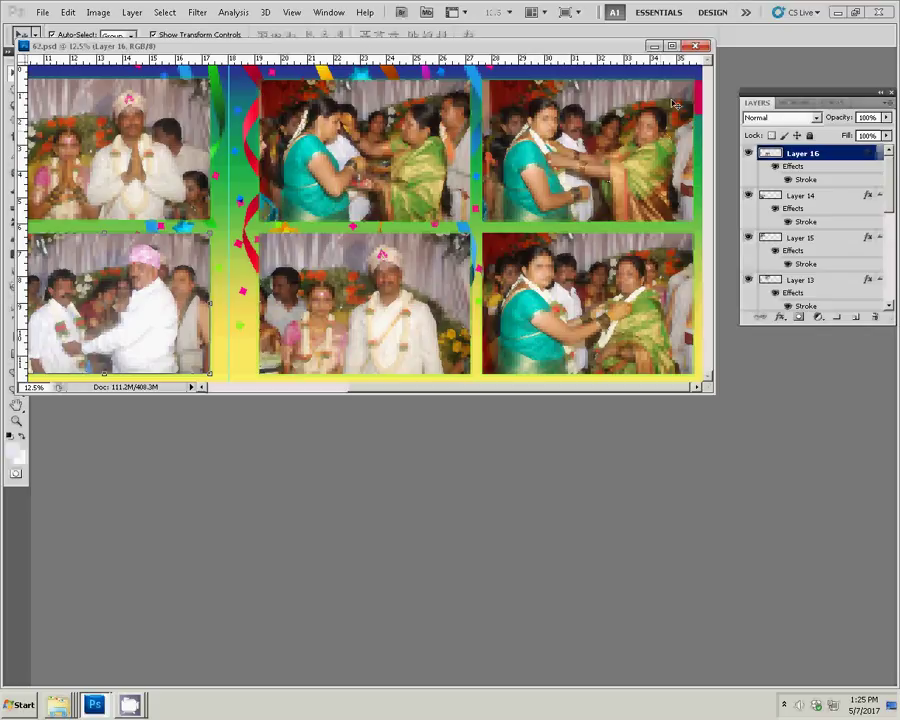
Move the 62.psd document window aside and close it.
drag(368, 46, 383, 130)
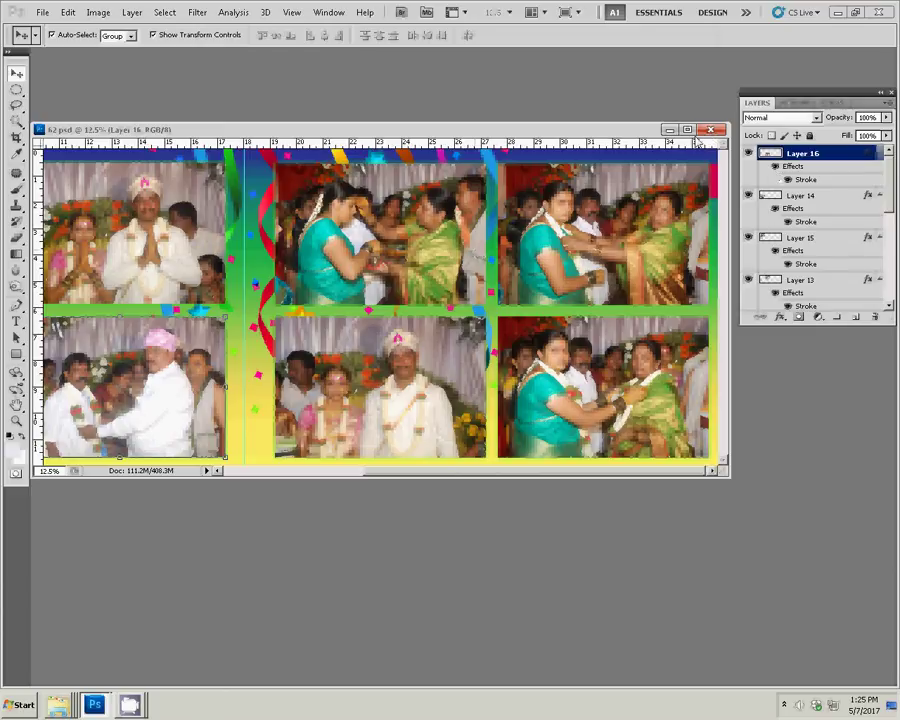
click(710, 129)
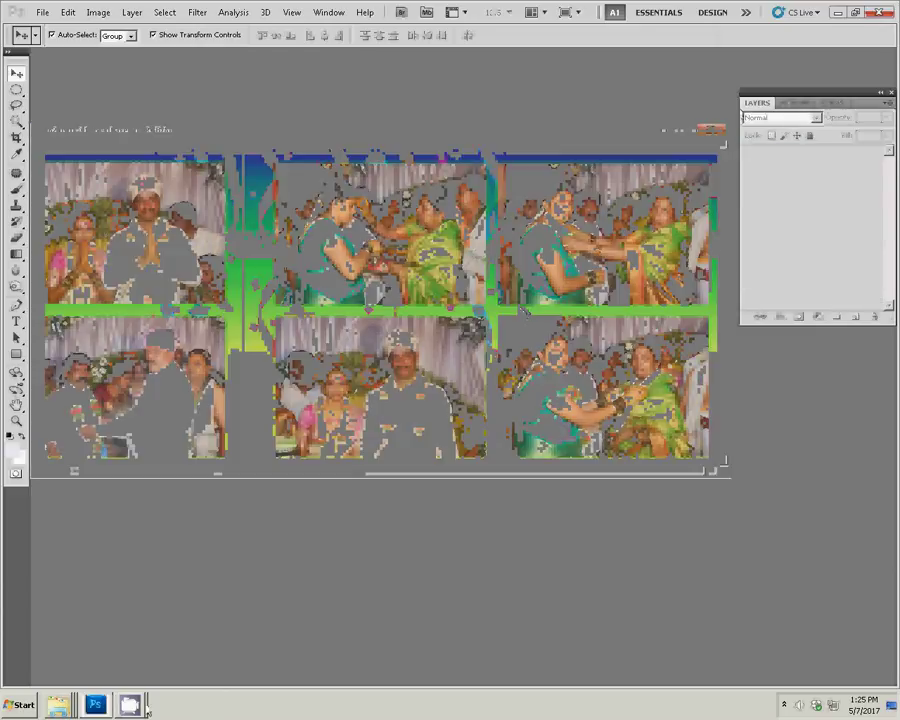